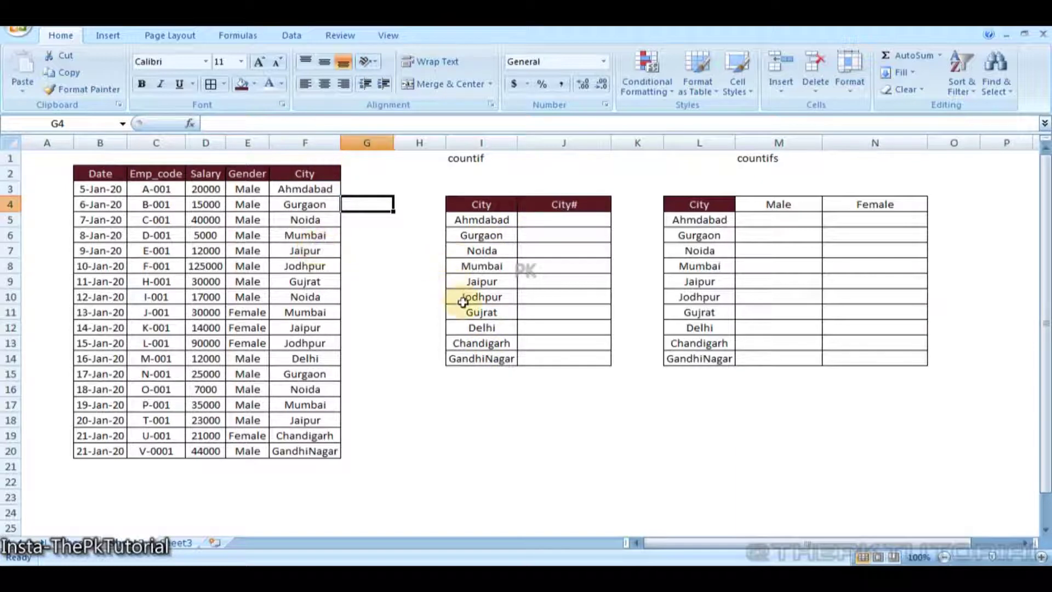
Type =COUNTIF(F:F,I5) in J5 to count Ahmdabad in the City column.
{"action": "left_click", "coordinate": [482, 357]}
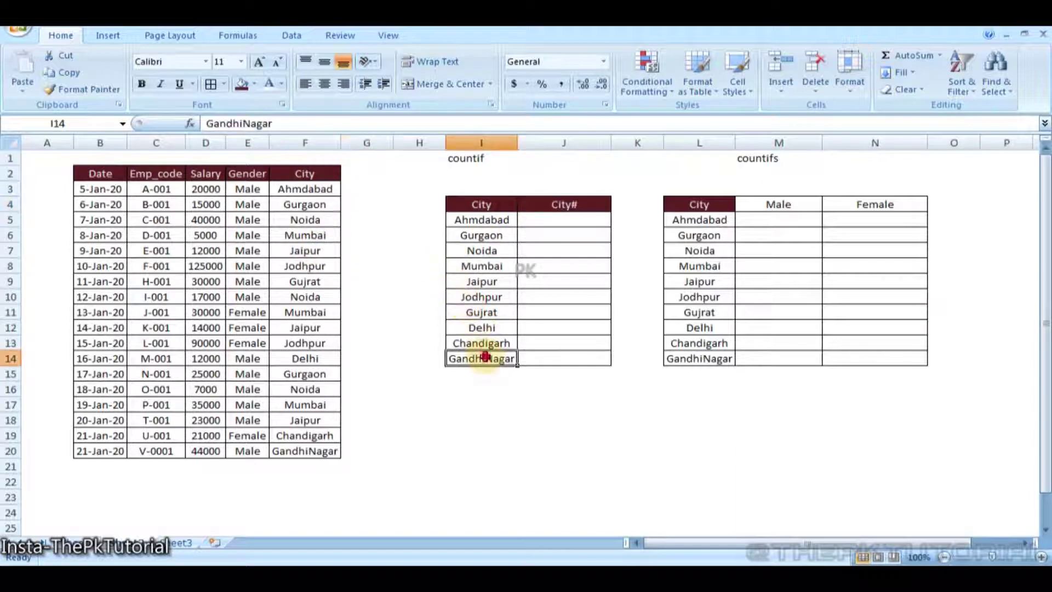
{"action": "left_click", "coordinate": [556, 218]}
{"action": "type", "text": "="}
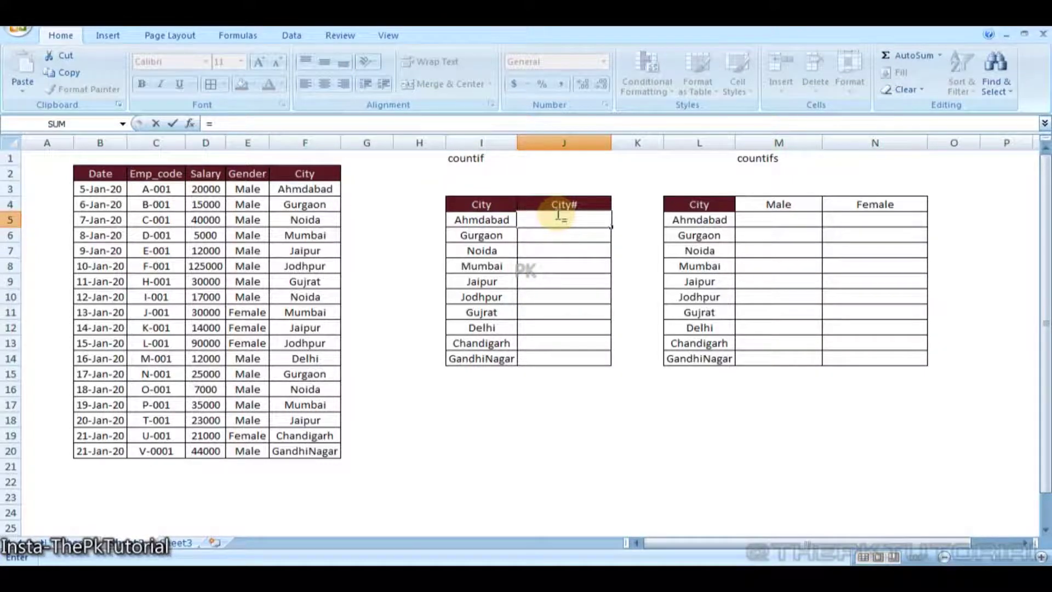
{"action": "type", "text": "counti"}
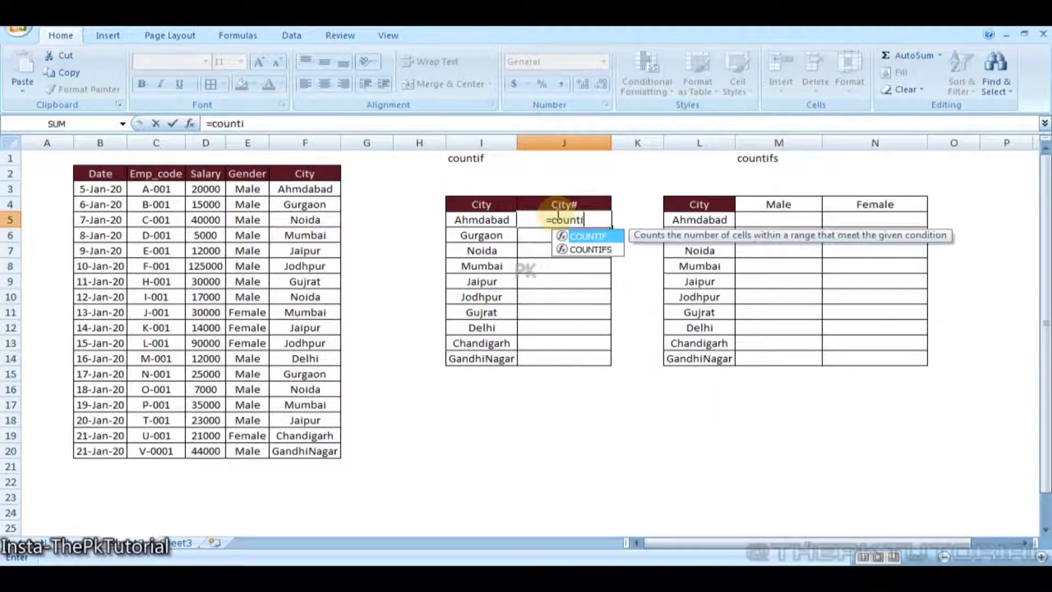
{"action": "type", "text": "f"}
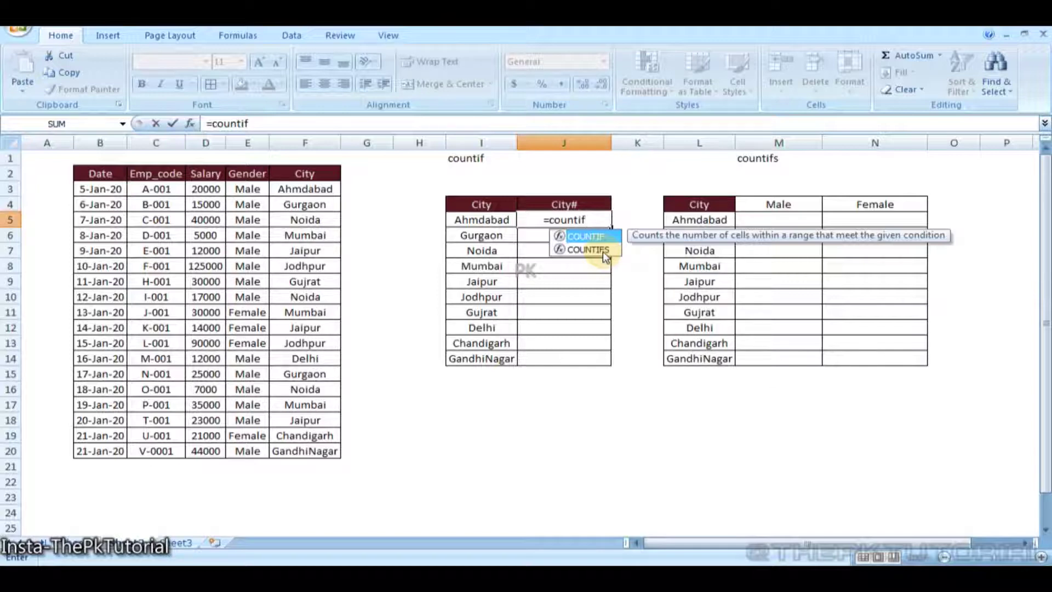
{"action": "key", "text": "Tab"}
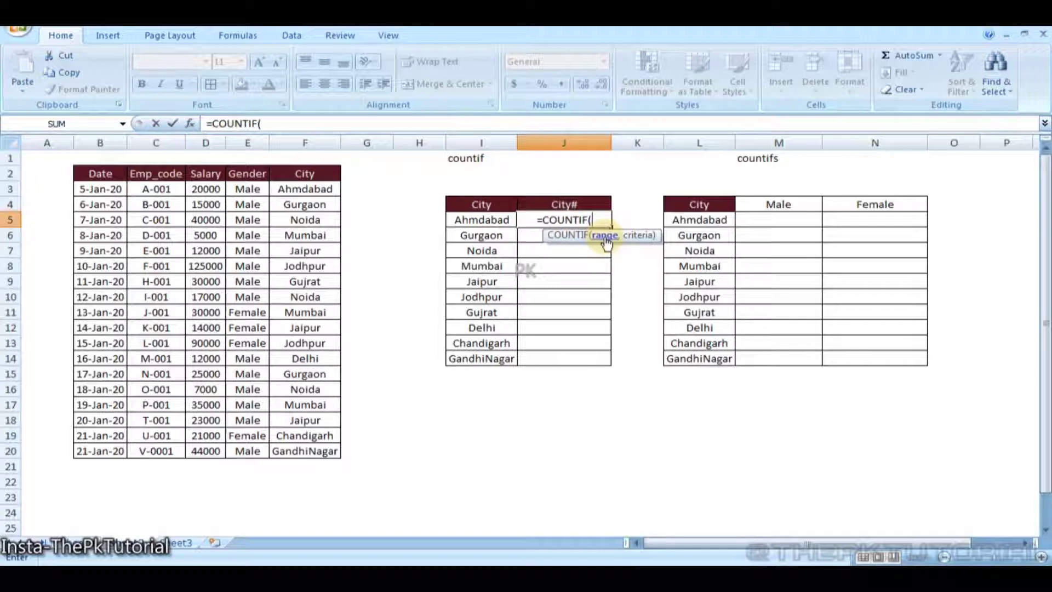
{"action": "left_click", "coordinate": [311, 141]}
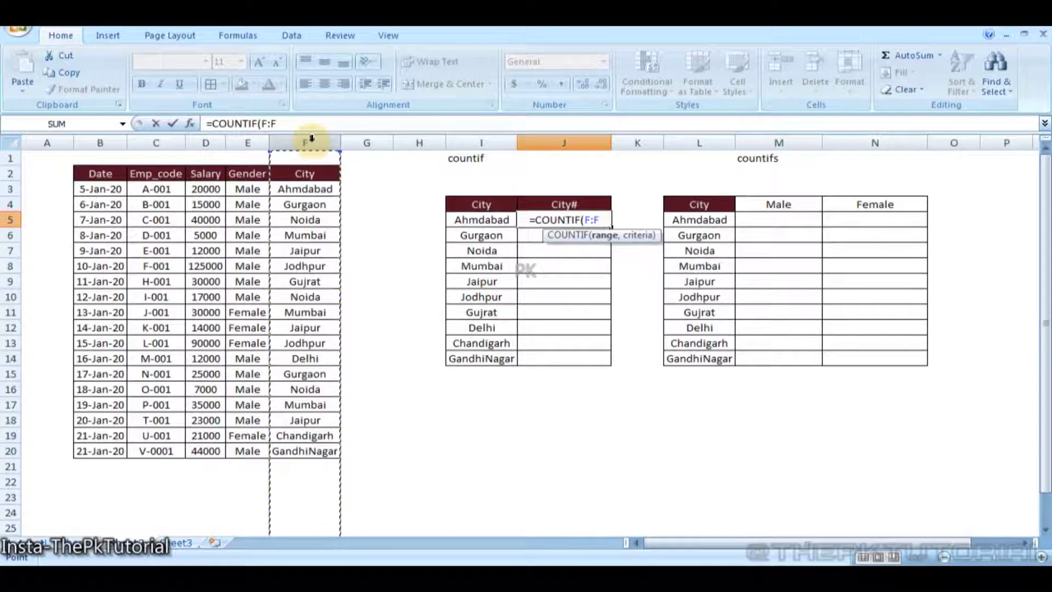
{"action": "type", "text": ","}
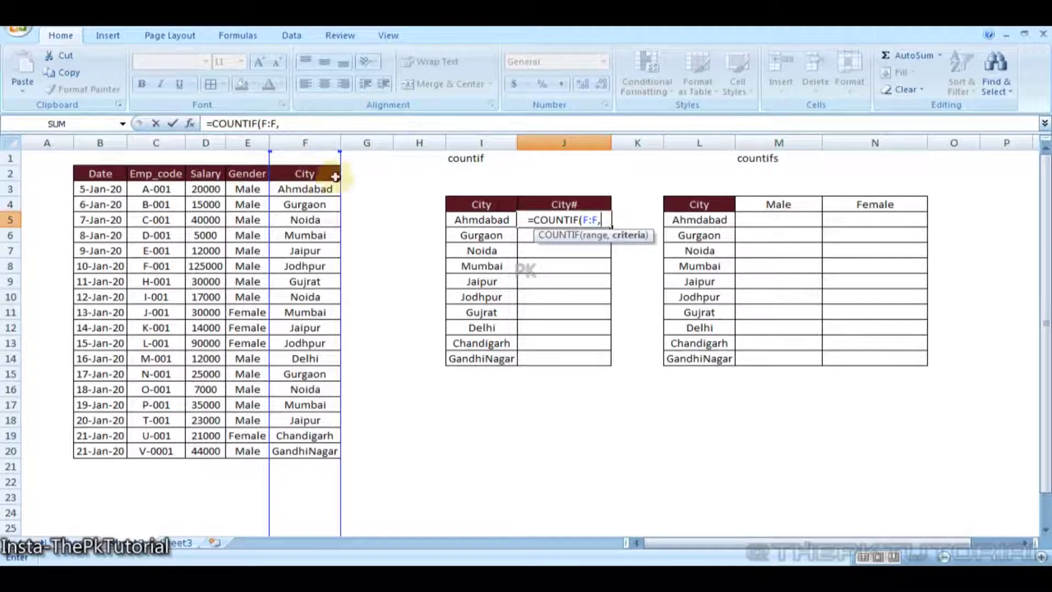
{"action": "left_click", "coordinate": [498, 221]}
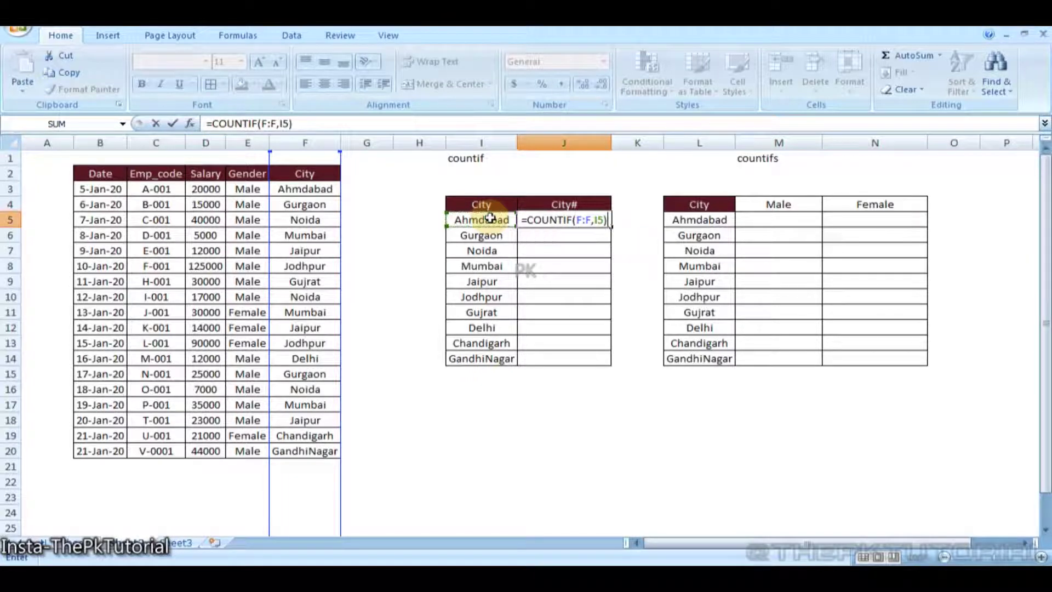
Commit the J5 COUNTIF formula and fill it down to J14, e.g. Noida 3, Gurgaon 2.
{"action": "key", "text": "Return"}
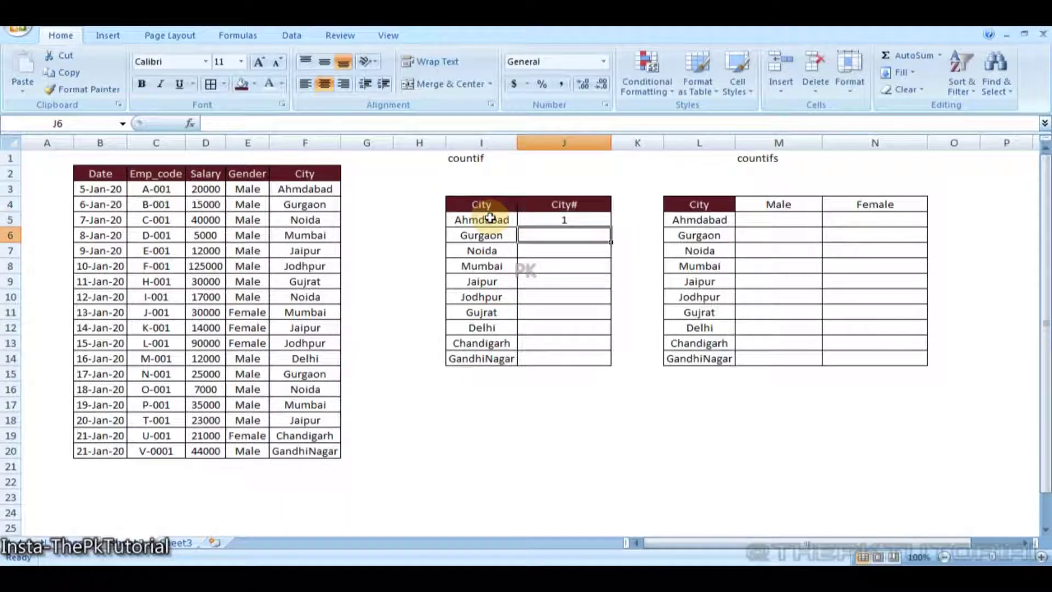
{"action": "left_click", "coordinate": [565, 219]}
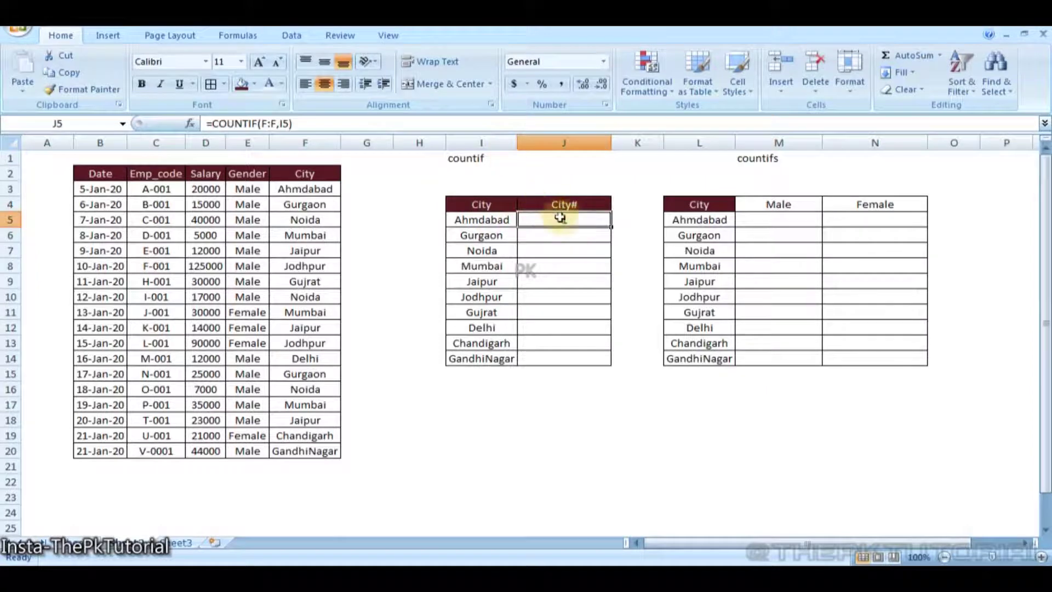
{"action": "double_click", "coordinate": [561, 217]}
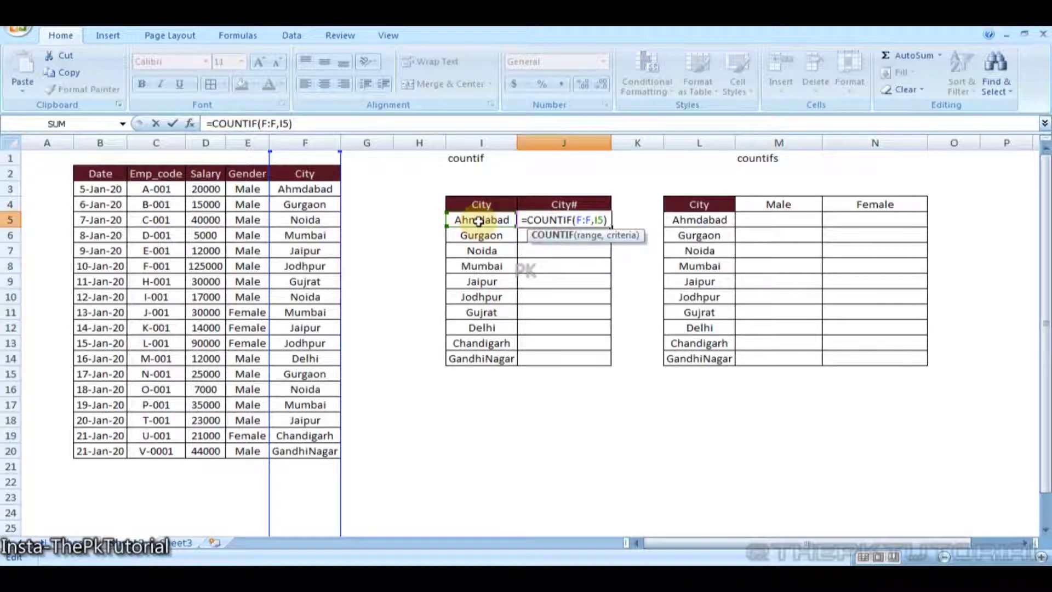
{"action": "key", "text": "Return"}
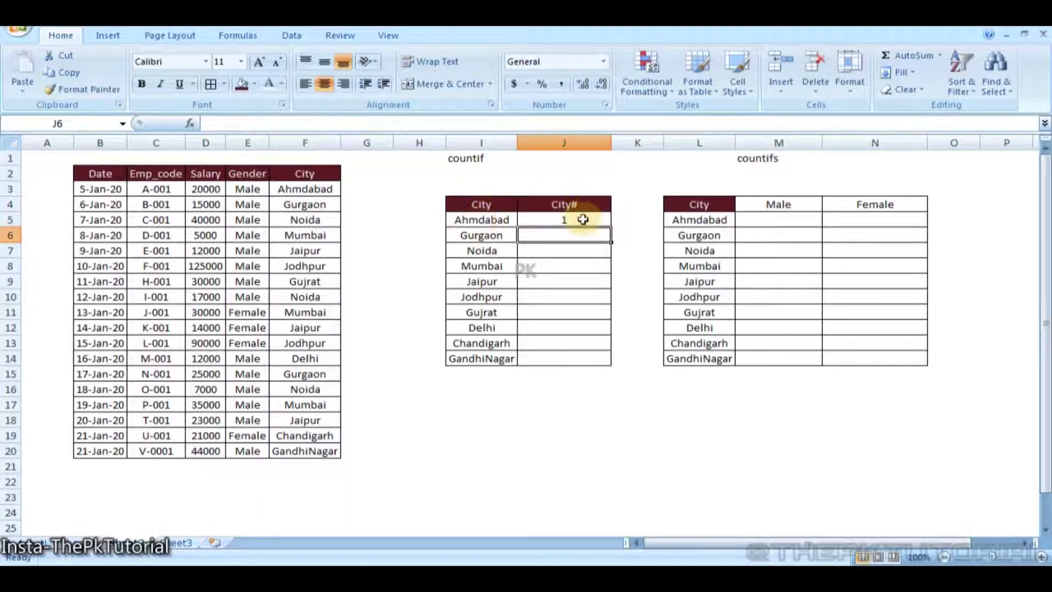
{"action": "left_click", "coordinate": [583, 219]}
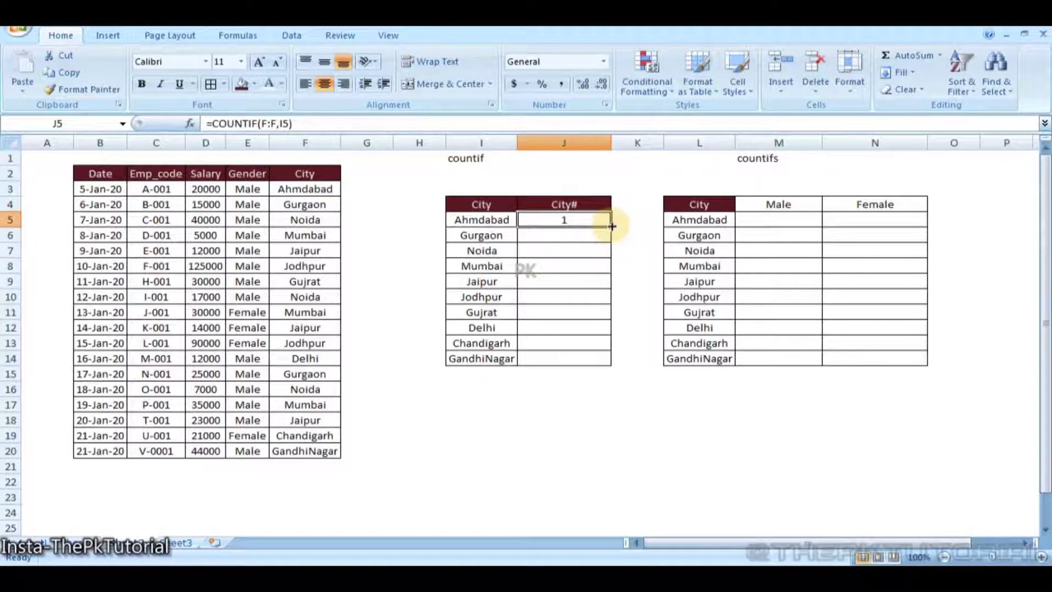
{"action": "left_click_drag", "start_coordinate": [612, 226], "coordinate": [612, 365]}
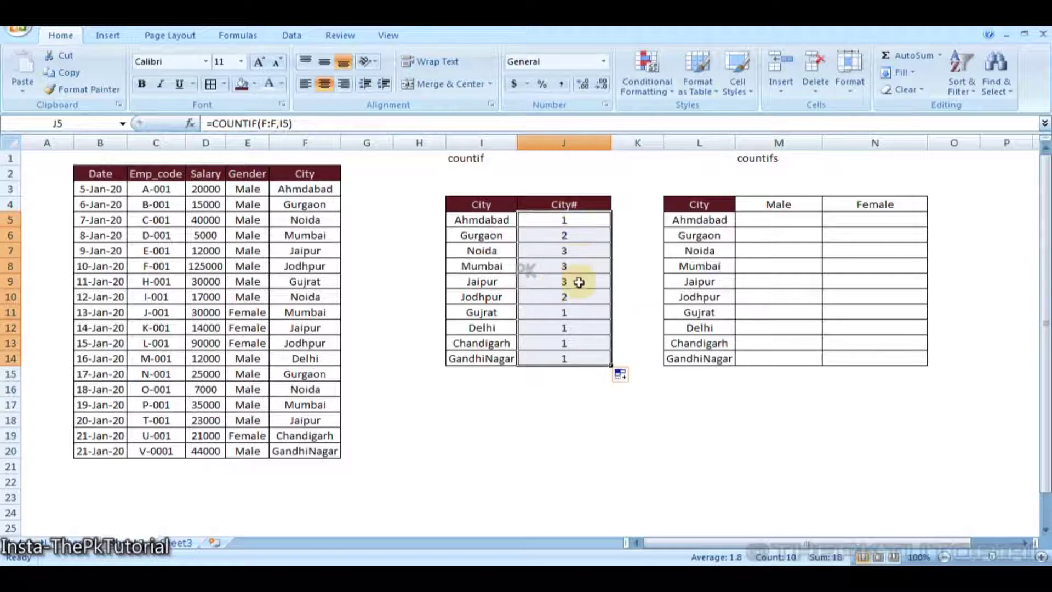
{"action": "left_click", "coordinate": [564, 404]}
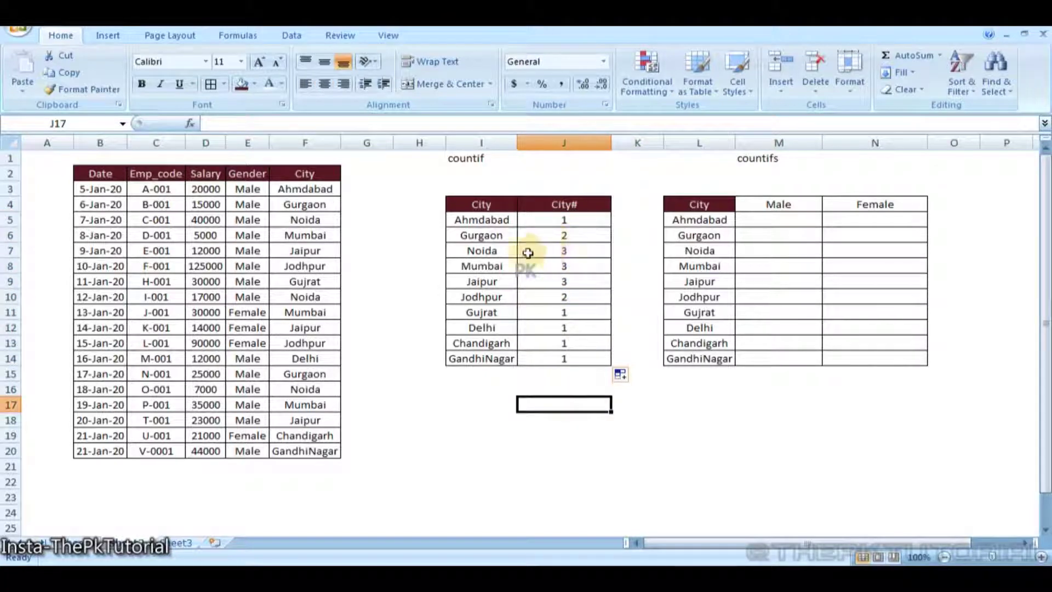
{"action": "double_click", "coordinate": [567, 251]}
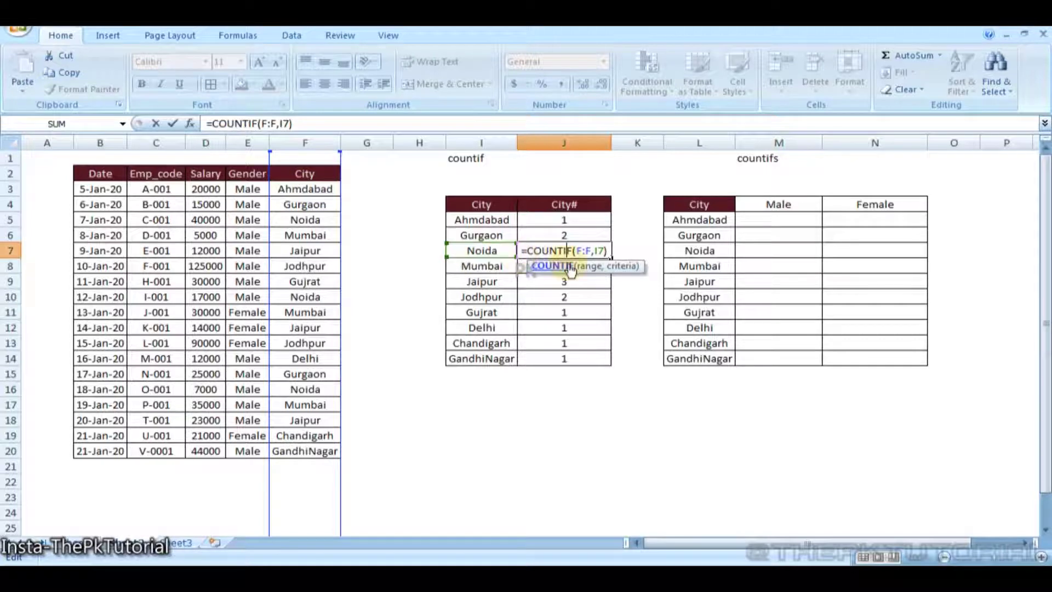
{"action": "key", "text": "Return"}
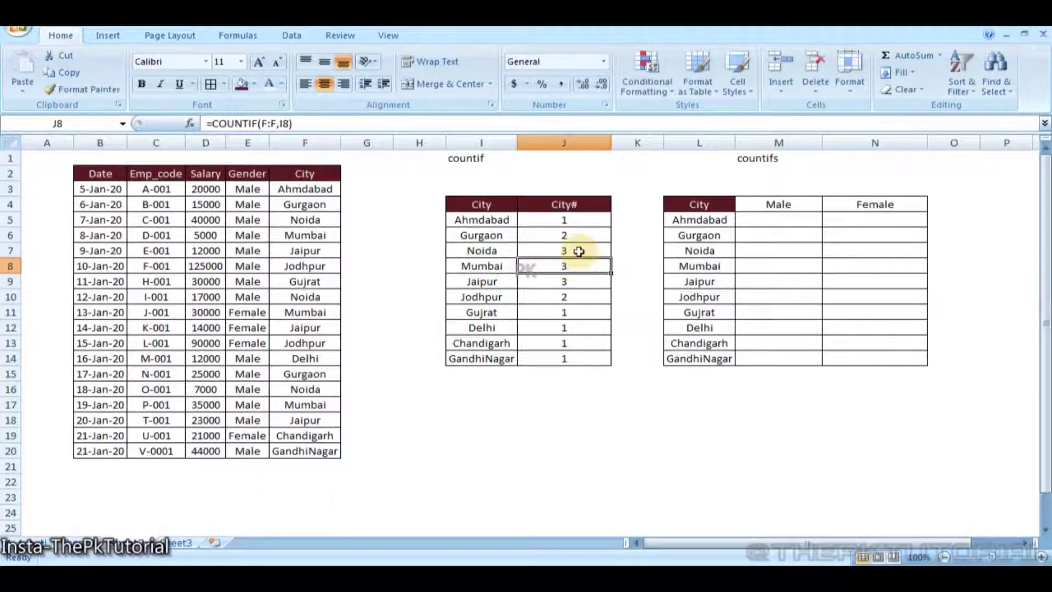
{"action": "left_click", "coordinate": [579, 251]}
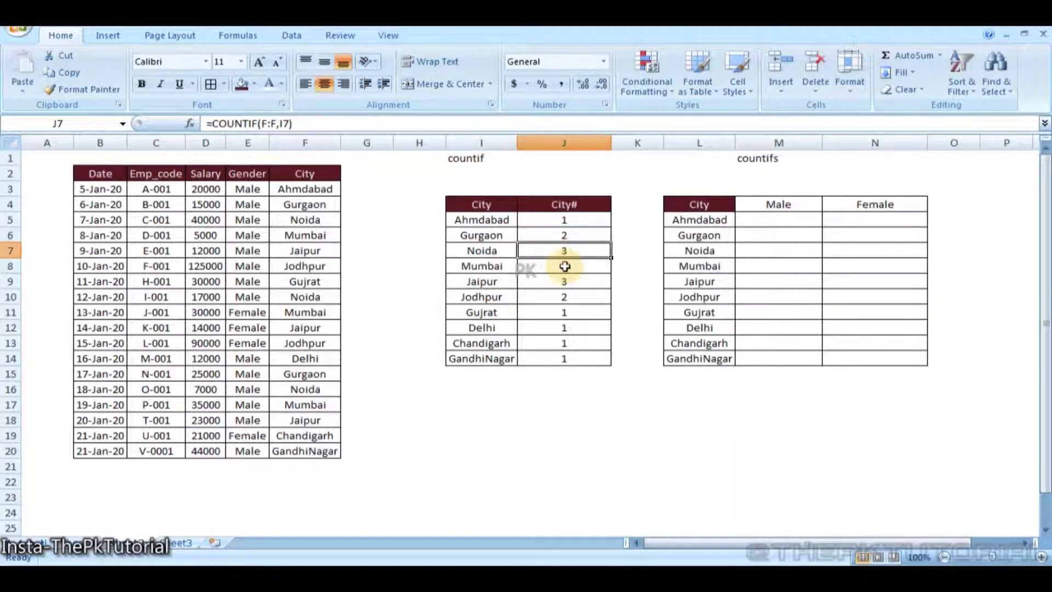
{"action": "left_click", "coordinate": [787, 159]}
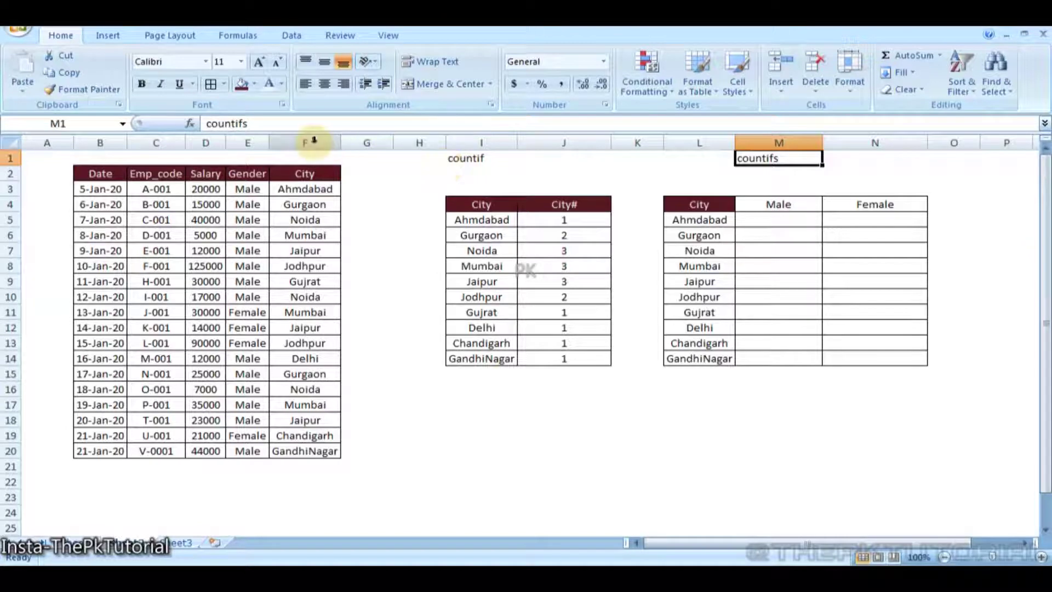
{"action": "left_click", "coordinate": [313, 141]}
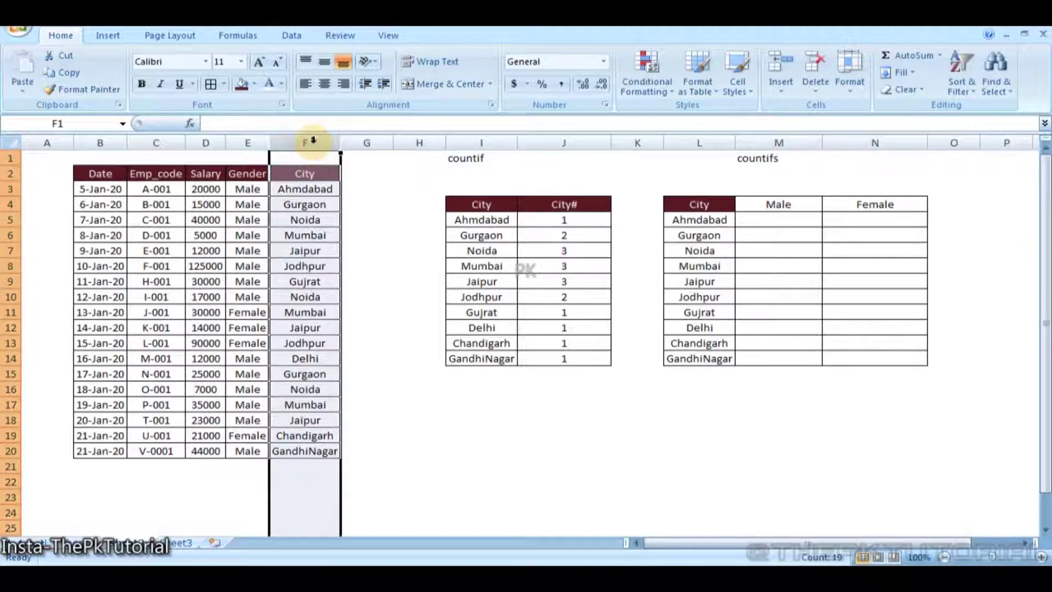
{"action": "left_click", "coordinate": [256, 142]}
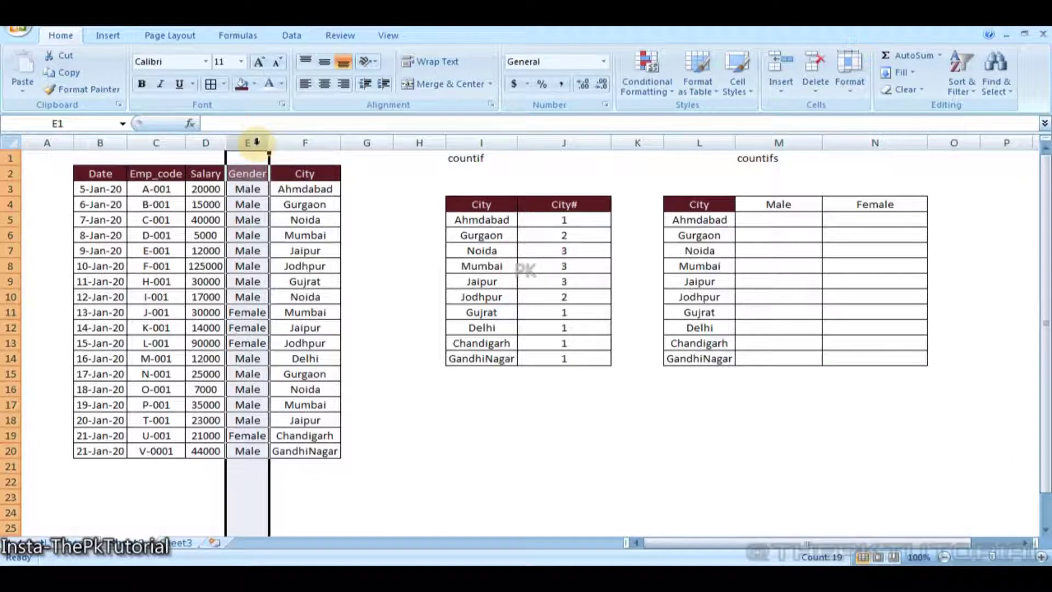
{"action": "left_click", "coordinate": [725, 201]}
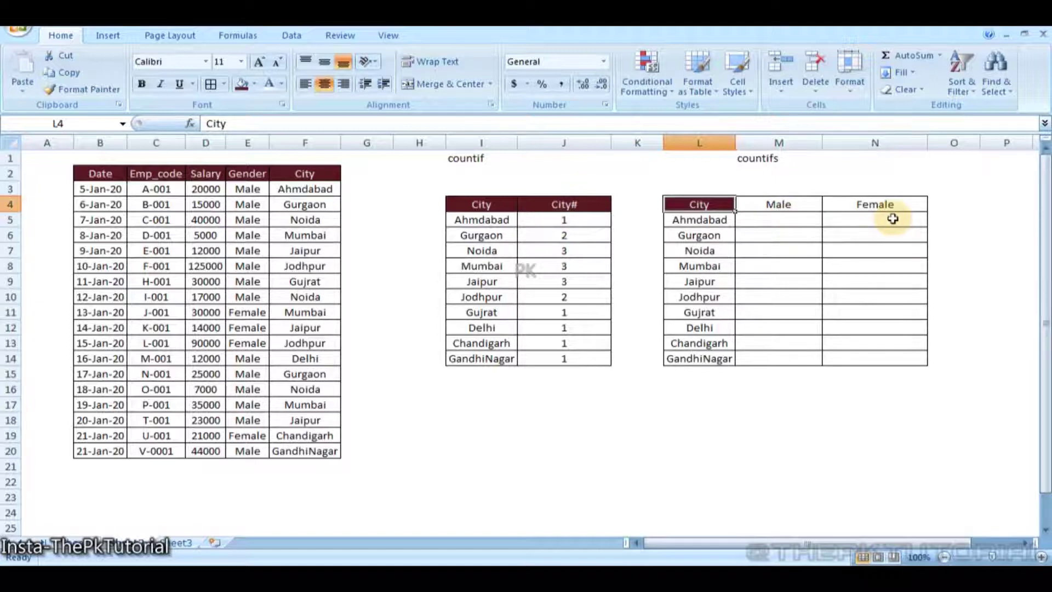
Start a COUNTIFS in M5 with City column F as range and Ahmdabad in L5 as criterion.
{"action": "left_click", "coordinate": [786, 222]}
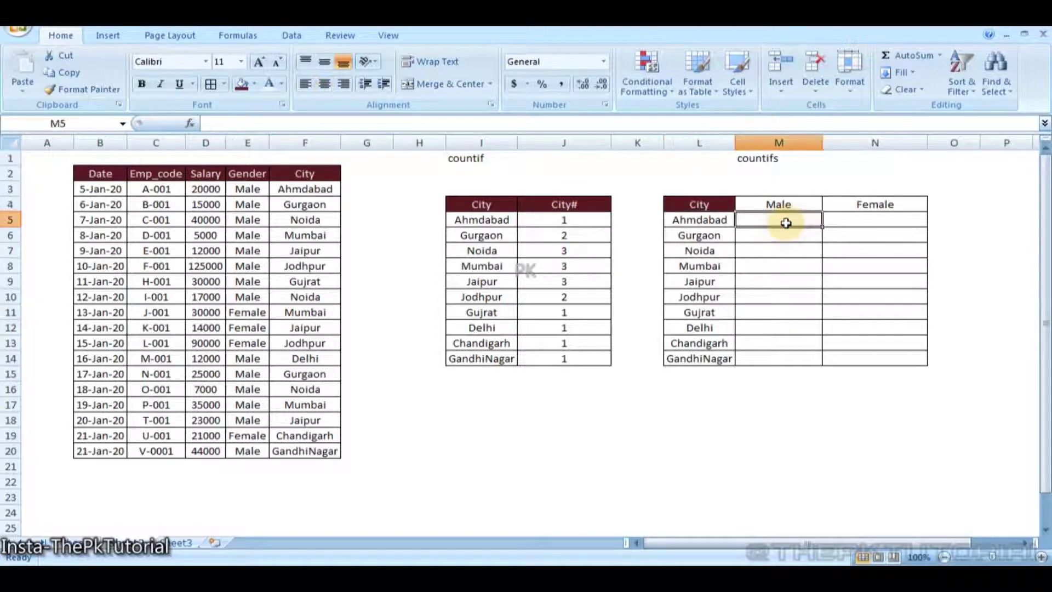
{"action": "type", "text": "=c"}
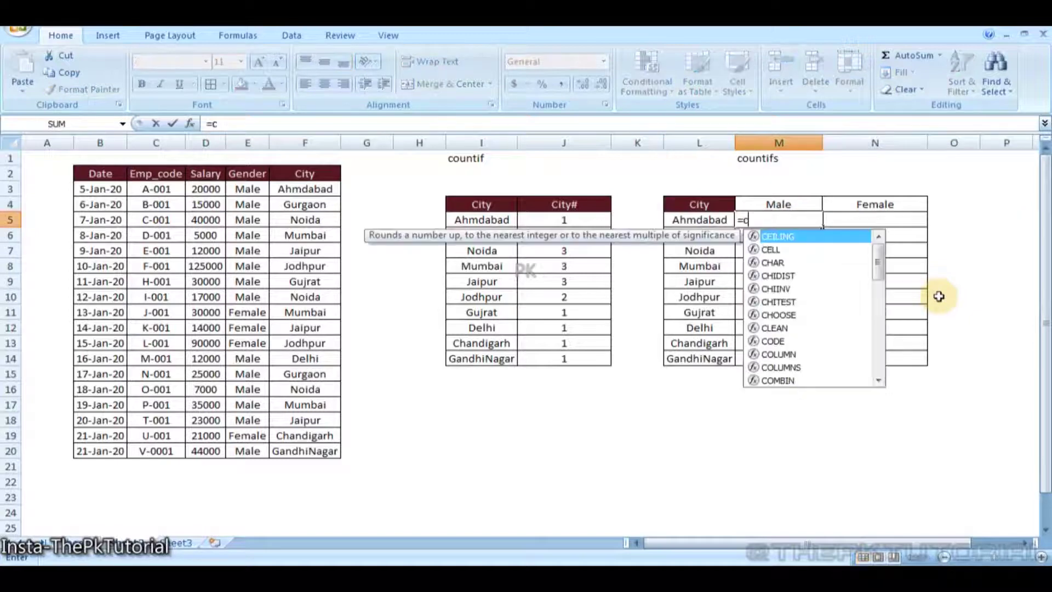
{"action": "type", "text": "ountif"}
{"action": "key", "text": "Down"}
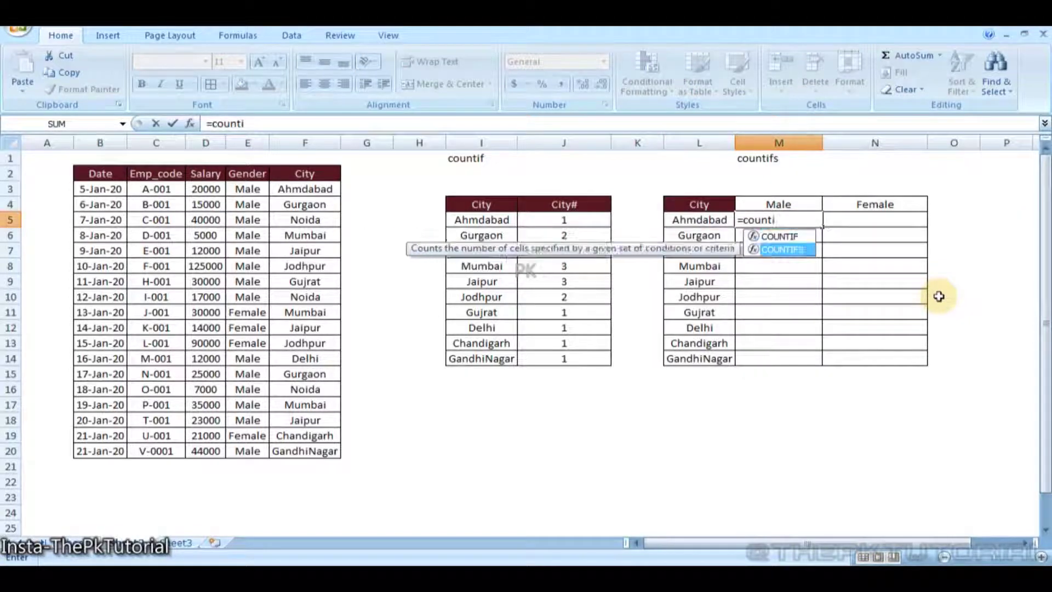
{"action": "key", "text": "Tab"}
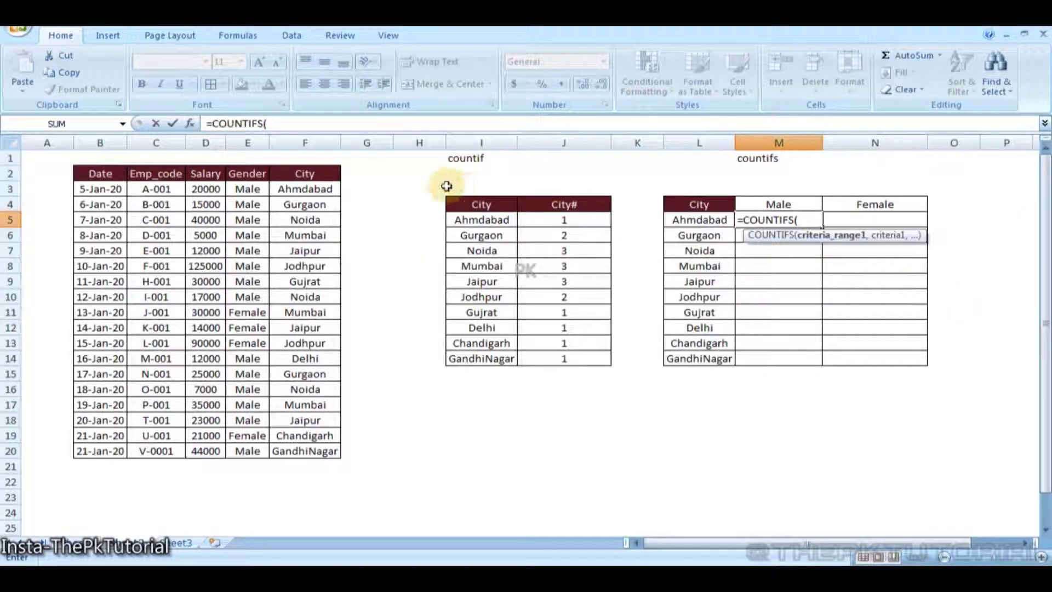
{"action": "left_click", "coordinate": [313, 144]}
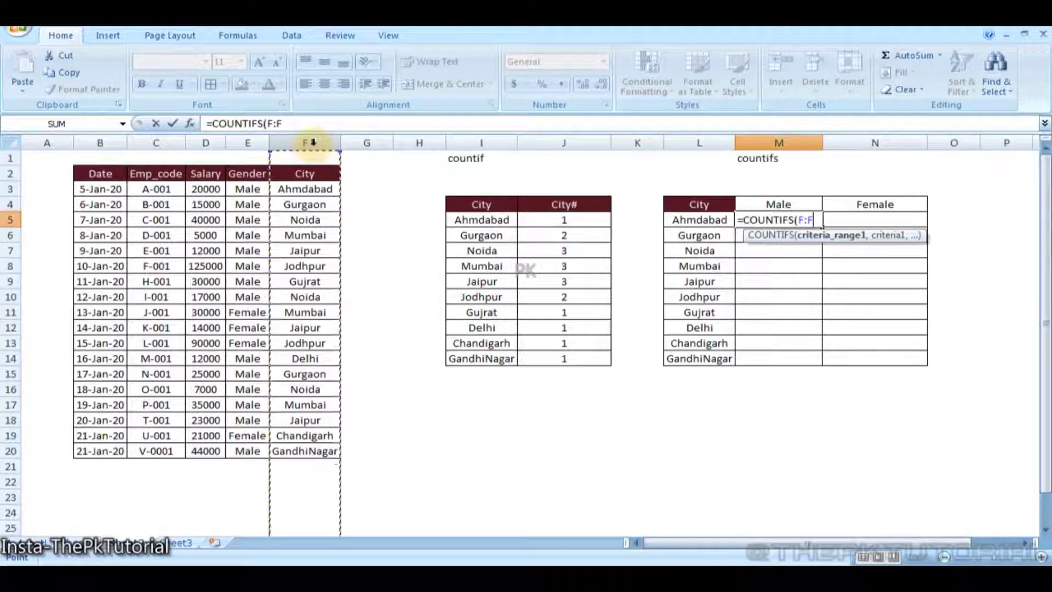
{"action": "type", "text": ","}
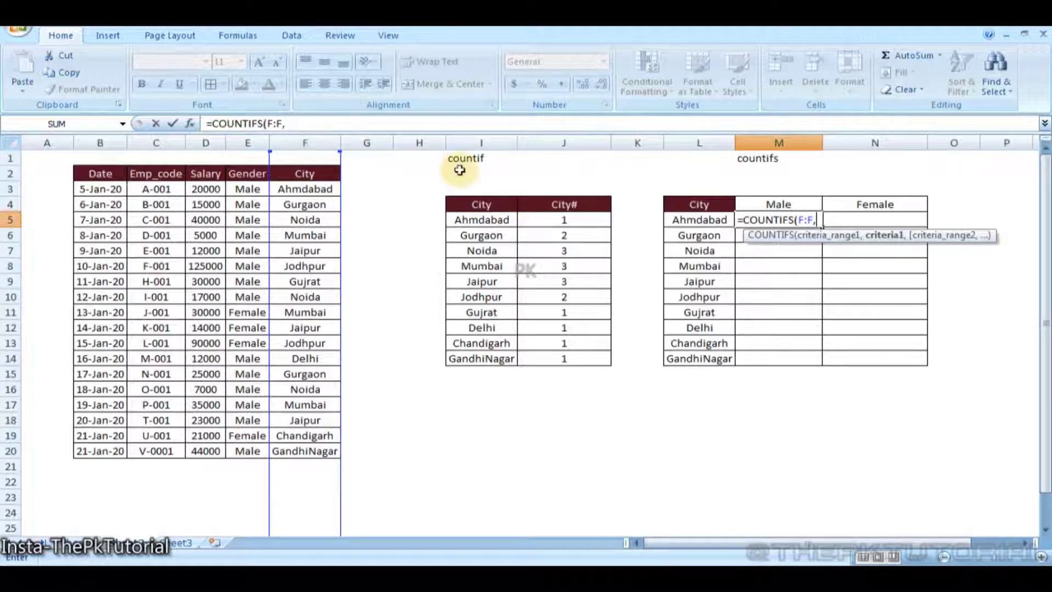
{"action": "left_click", "coordinate": [700, 220]}
{"action": "type", "text": ","}
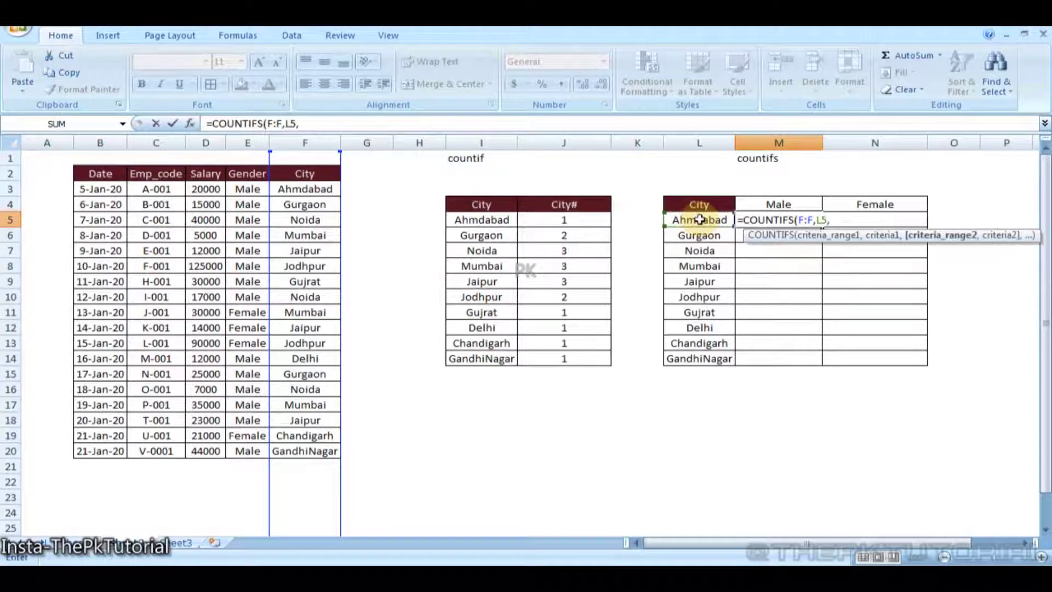
Add Gender column E with absolute $M$4 (Male) as second criterion and commit, showing 1.
{"action": "left_click", "coordinate": [245, 144]}
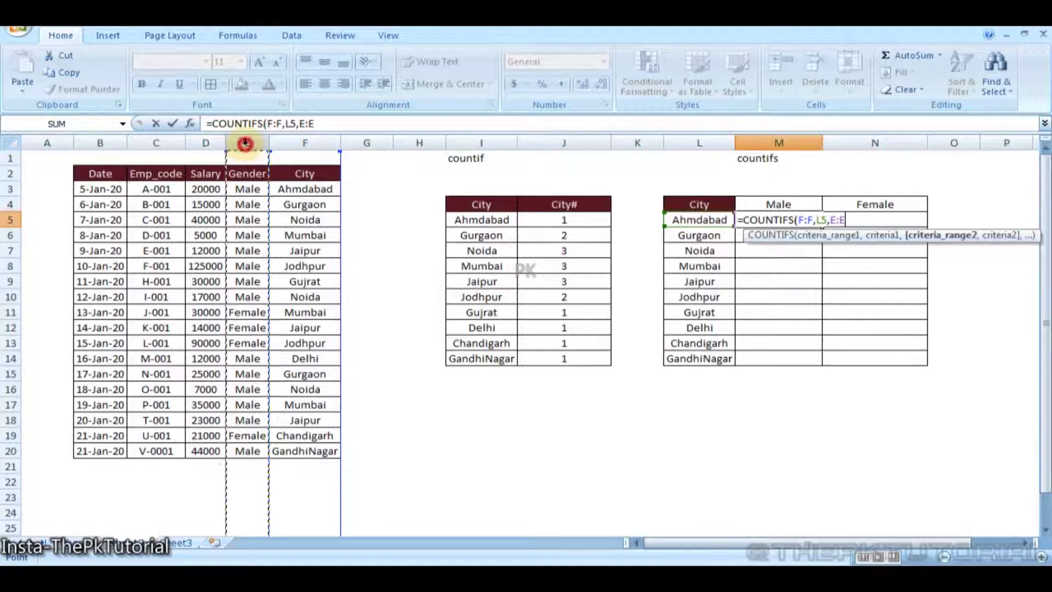
{"action": "type", "text": ","}
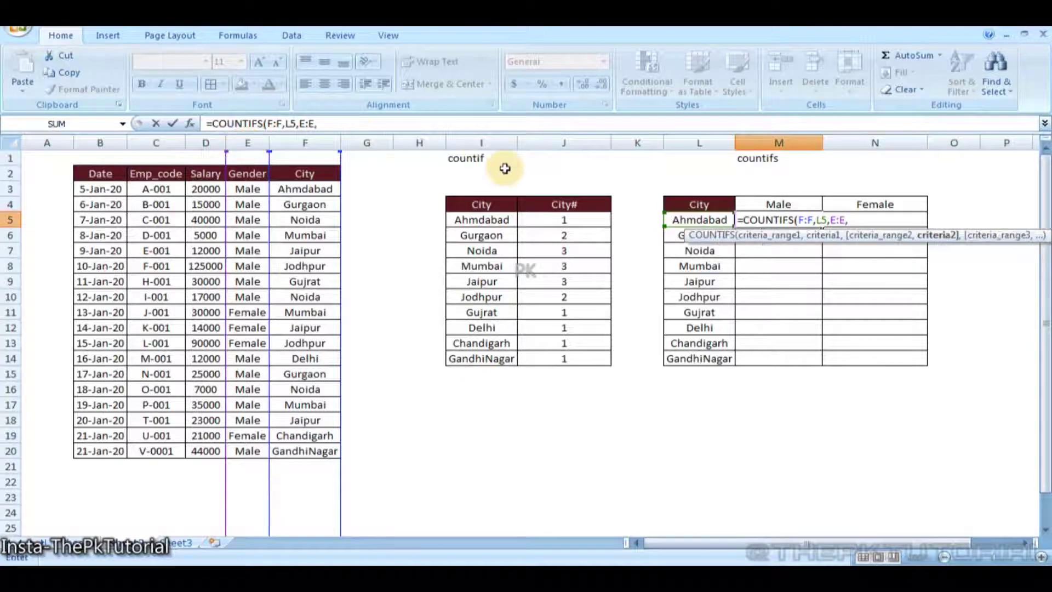
{"action": "left_click", "coordinate": [777, 204]}
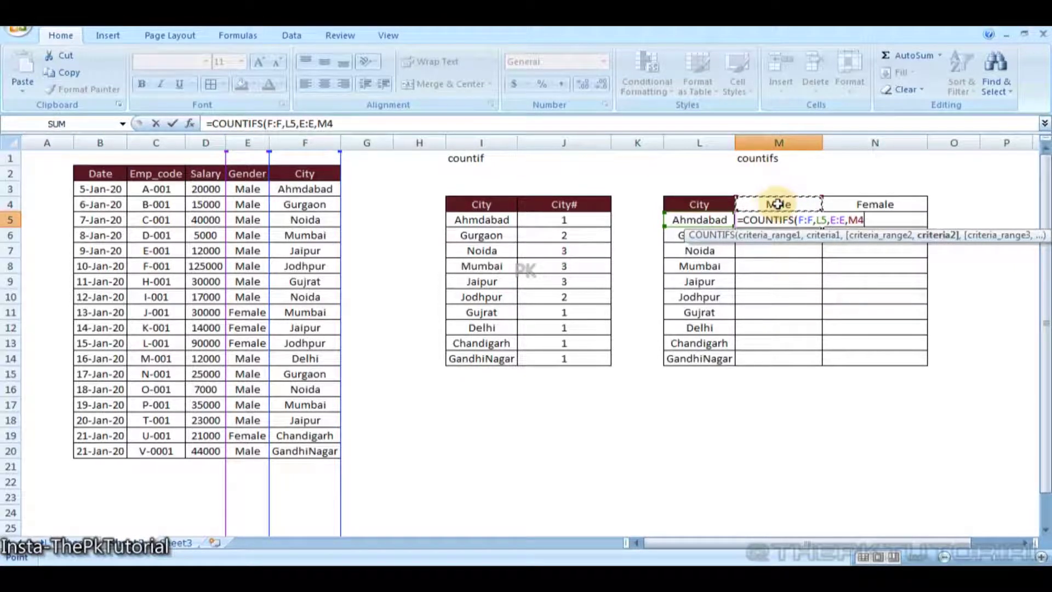
{"action": "key", "text": "F4"}
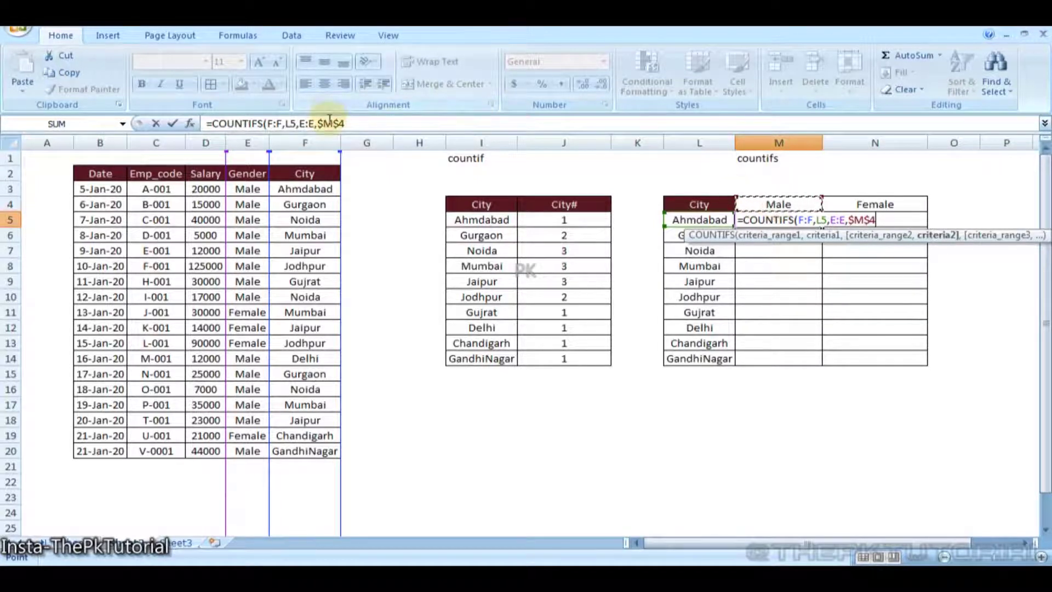
{"action": "left_click", "coordinate": [336, 124]}
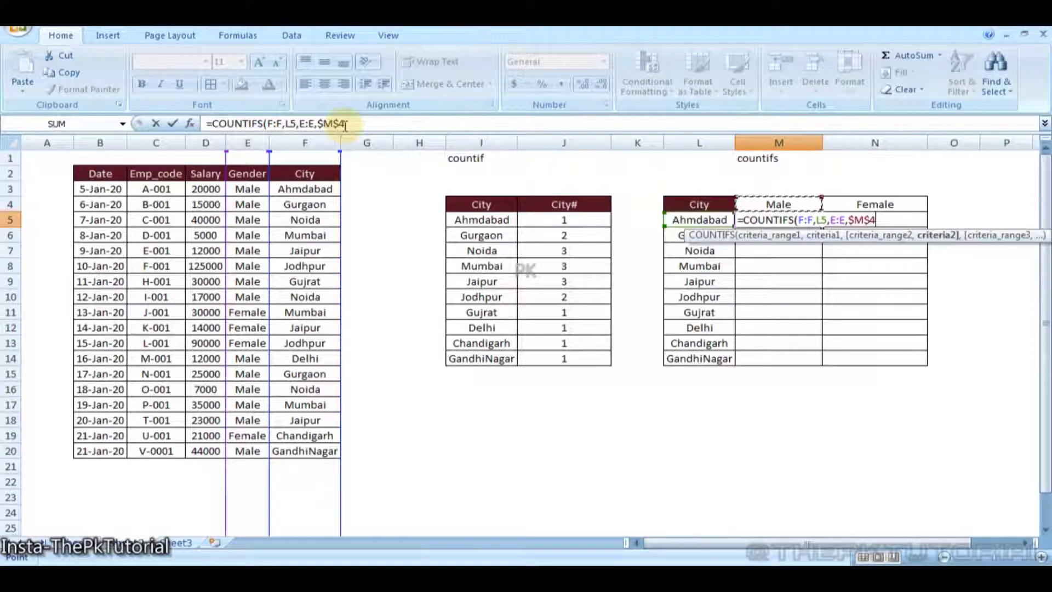
{"action": "left_click", "coordinate": [335, 124]}
{"action": "type", "text": ")"}
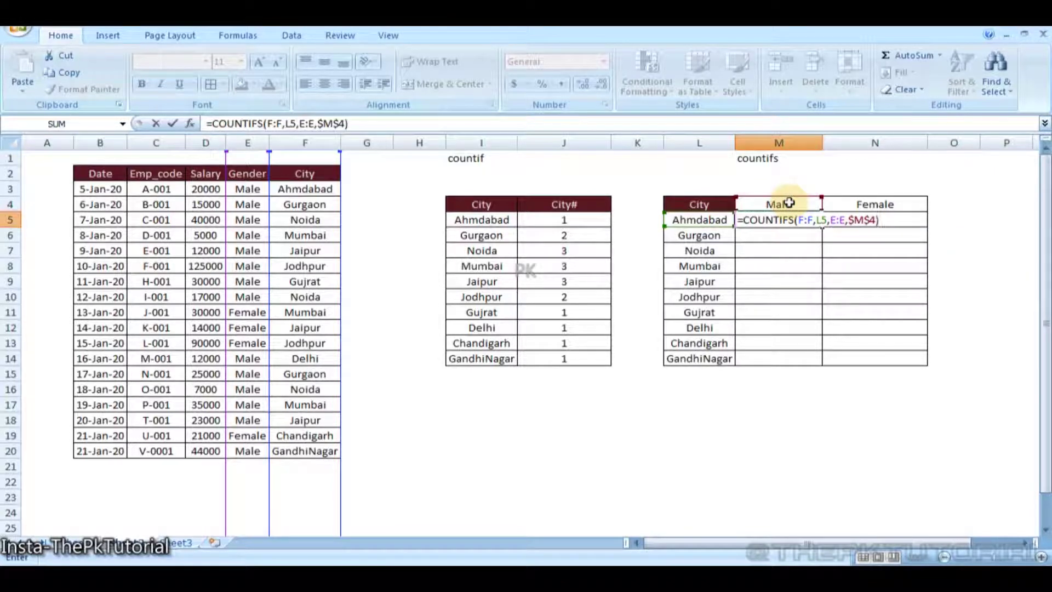
{"action": "key", "text": "Return"}
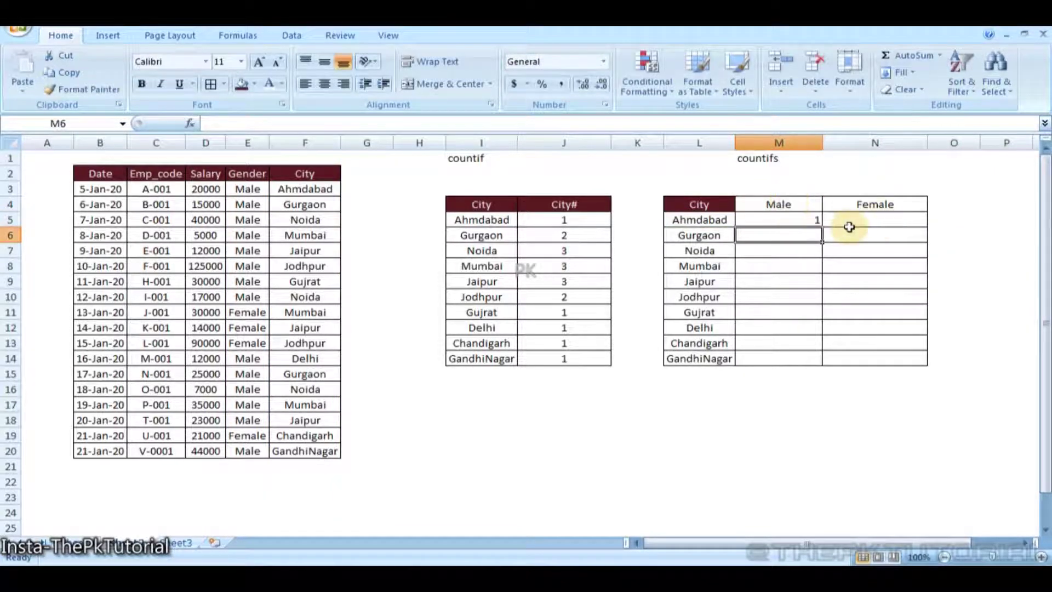
{"action": "left_click", "coordinate": [812, 217]}
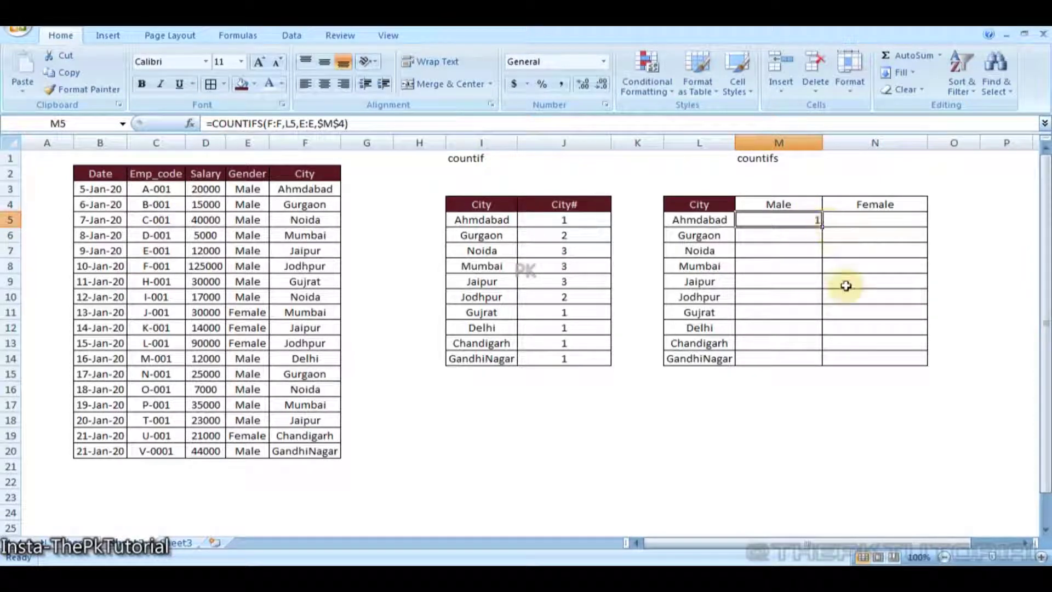
{"action": "key", "text": "ctrl+c"}
{"action": "key", "text": "Right"}
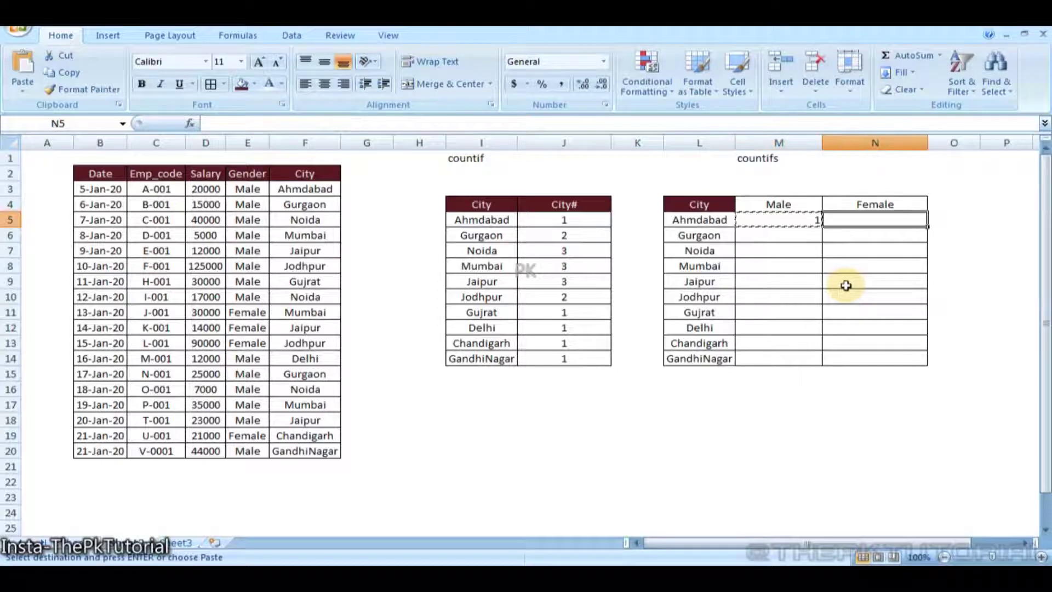
{"action": "key", "text": "ctrl+v"}
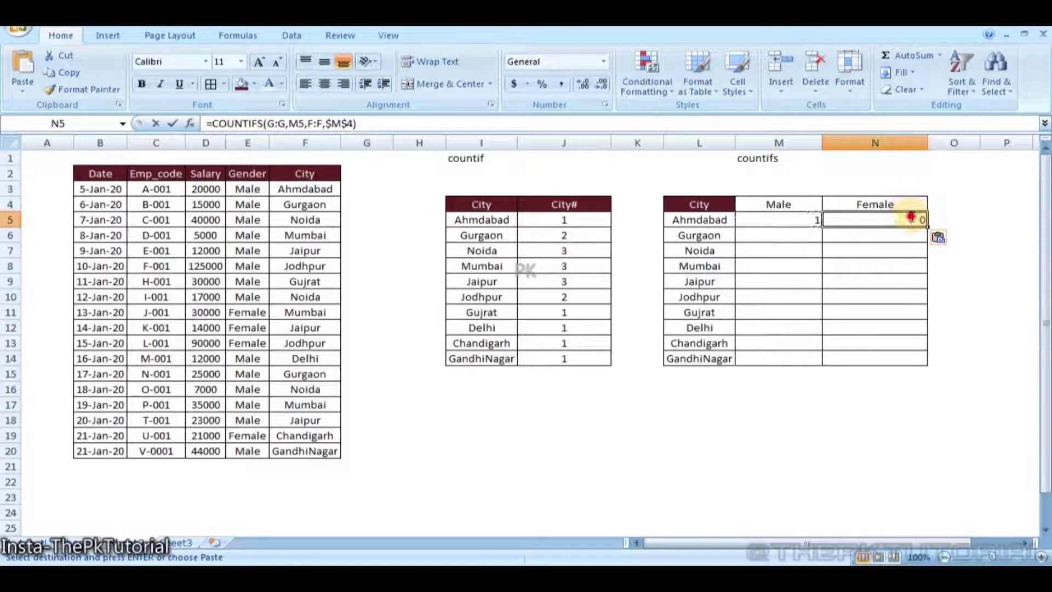
{"action": "double_click", "coordinate": [911, 218]}
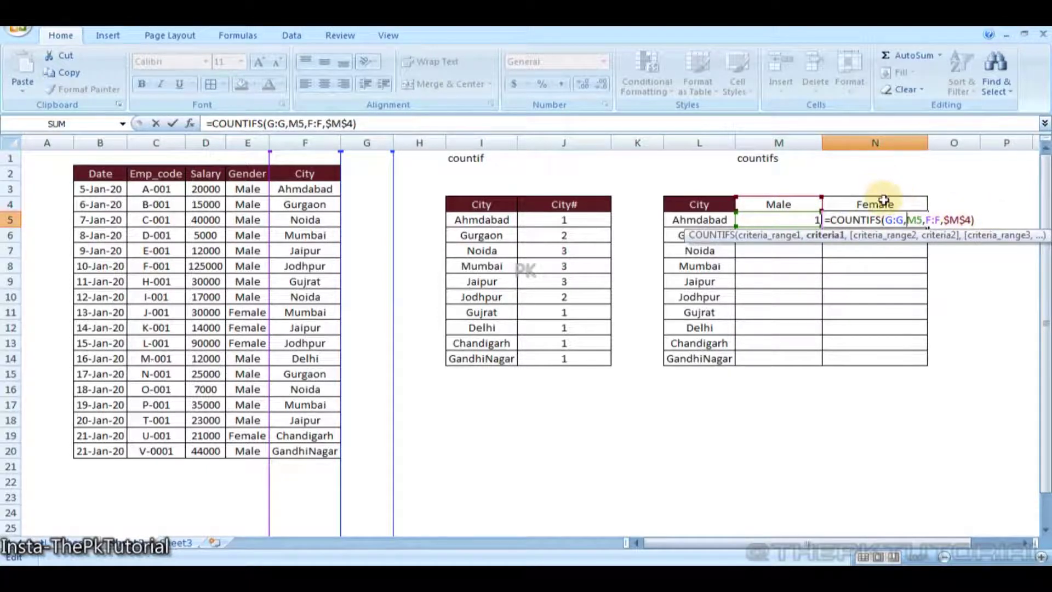
{"action": "left_click", "coordinate": [961, 219]}
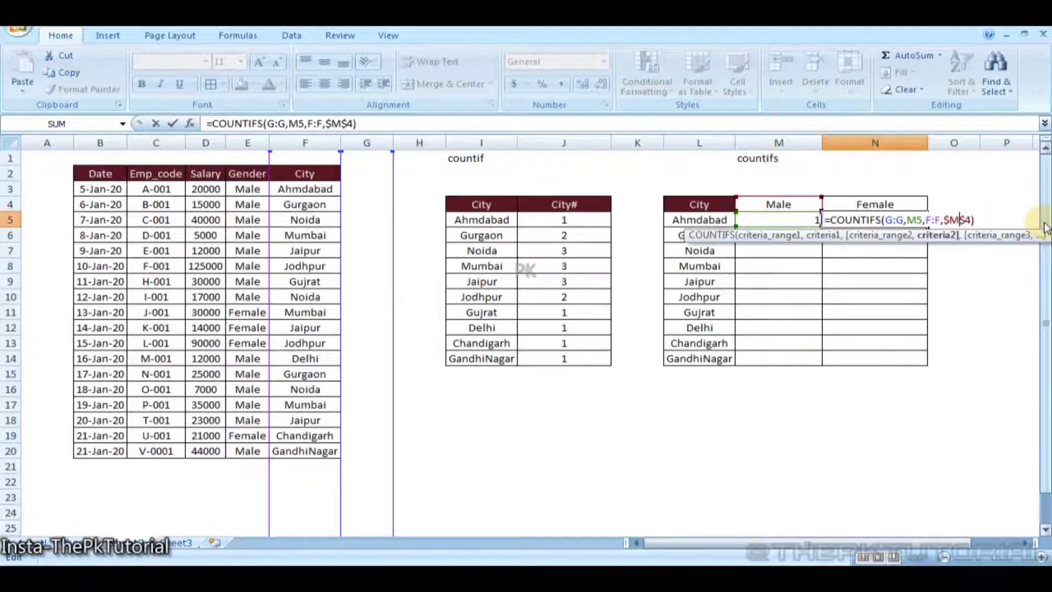
{"action": "key", "text": "BackSpace"}
{"action": "type", "text": "n"}
{"action": "key", "text": "Return"}
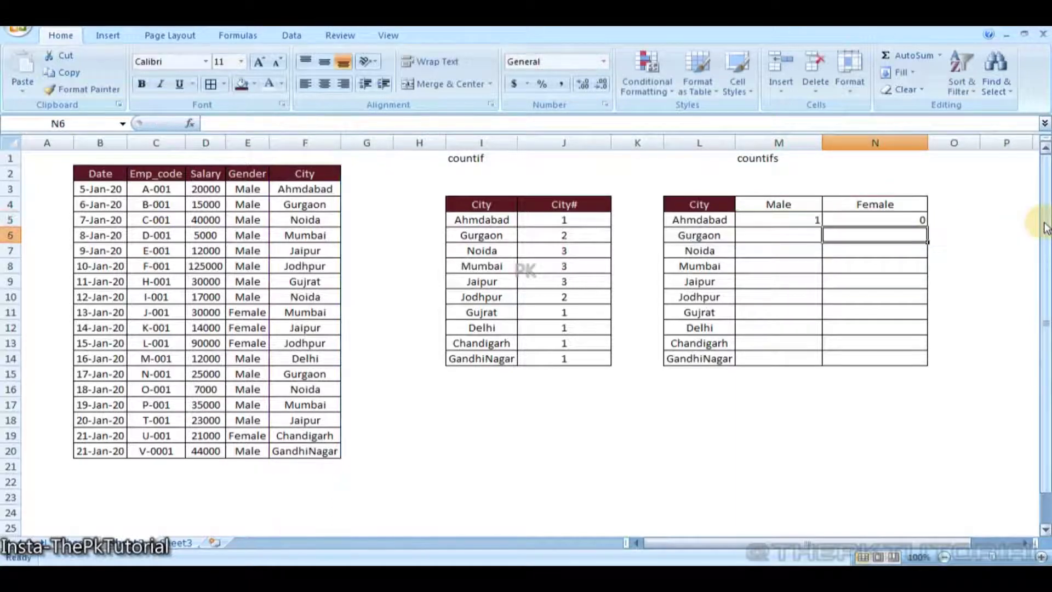
{"action": "left_click", "coordinate": [917, 220]}
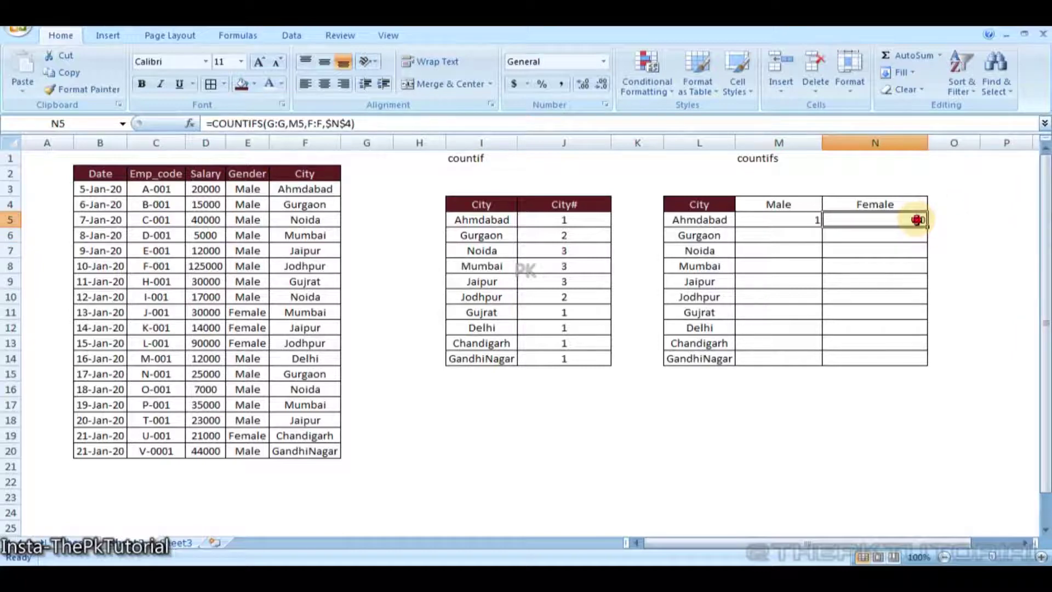
{"action": "double_click", "coordinate": [917, 219]}
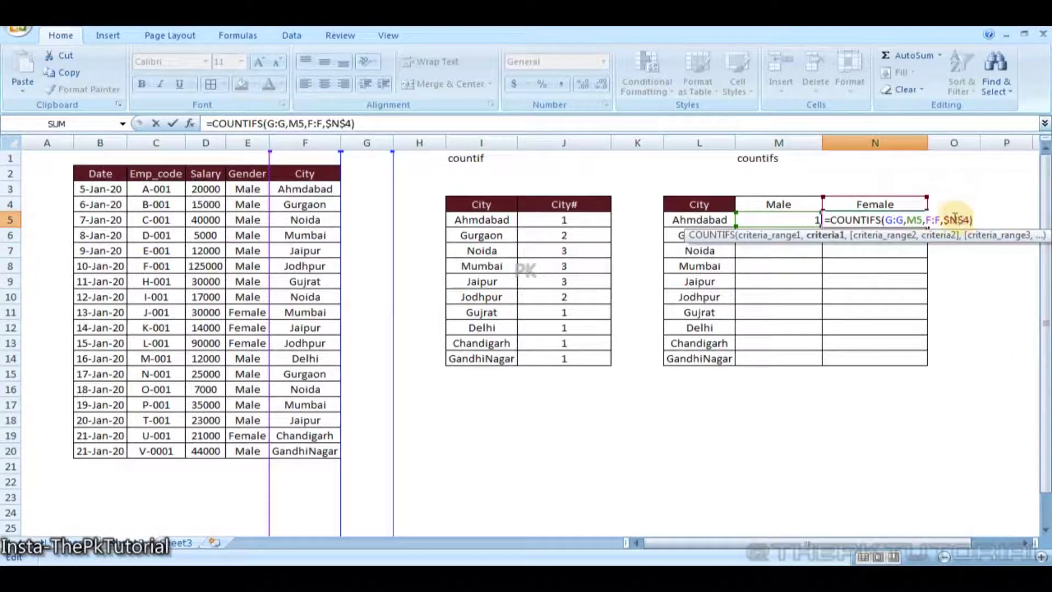
{"action": "key", "text": "Escape"}
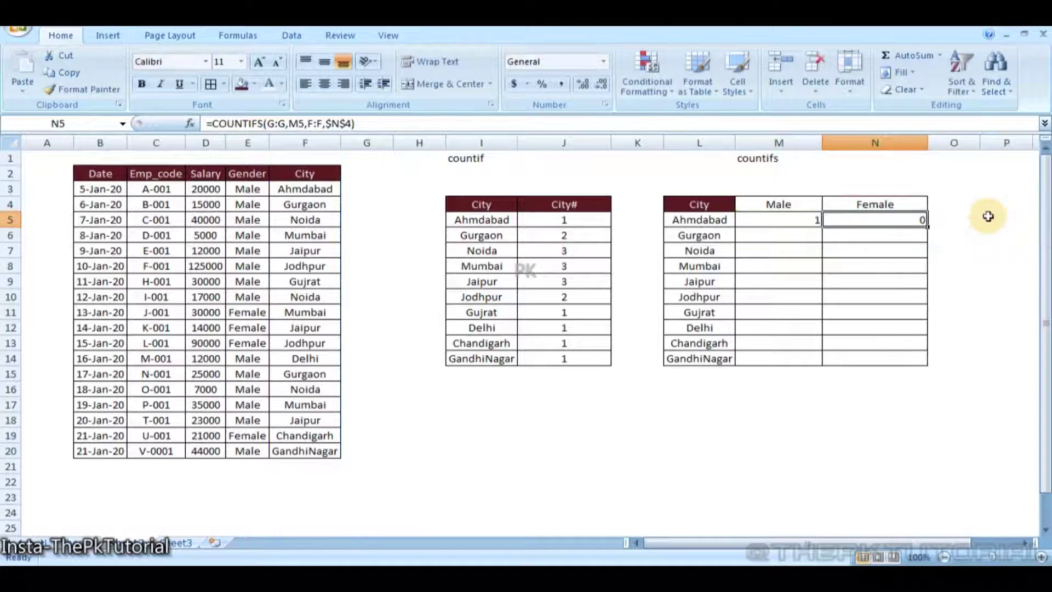
Clear N5 and fill the M5 Male count formula down for every city.
{"action": "key", "text": "Delete"}
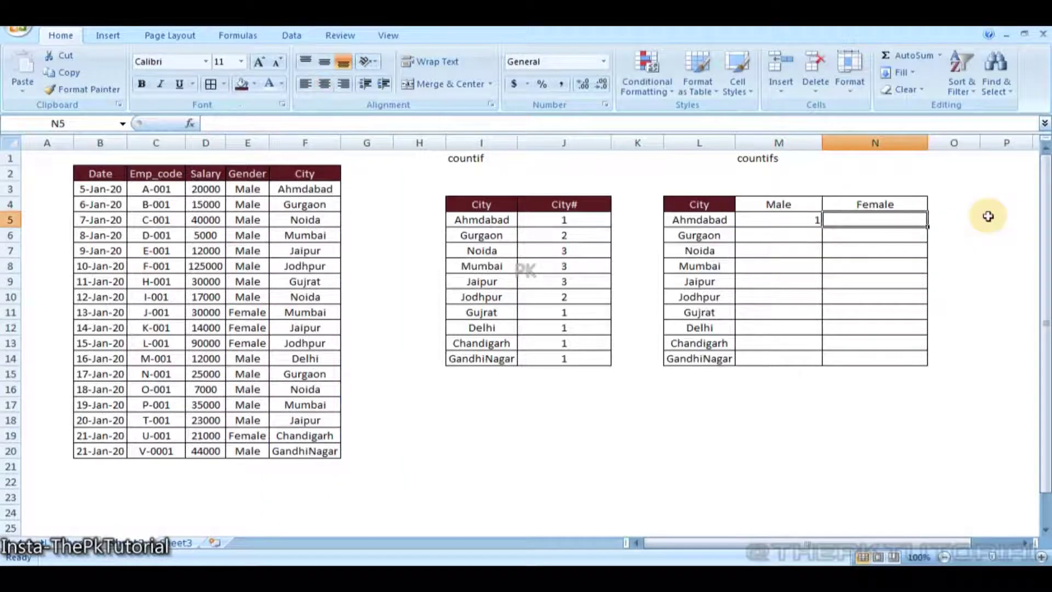
{"action": "key", "text": "Left"}
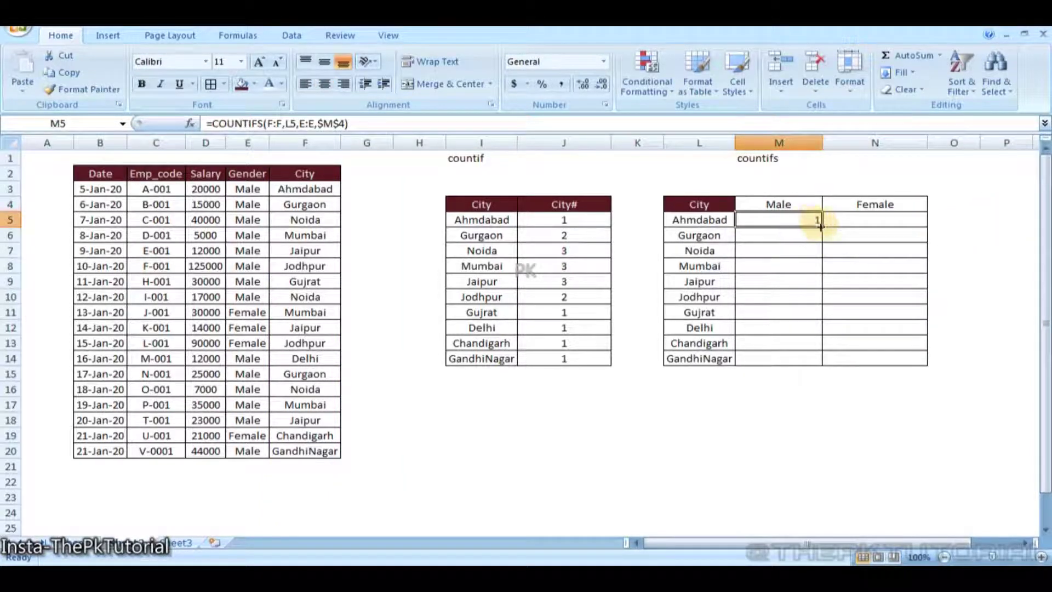
{"action": "double_click", "coordinate": [821, 226]}
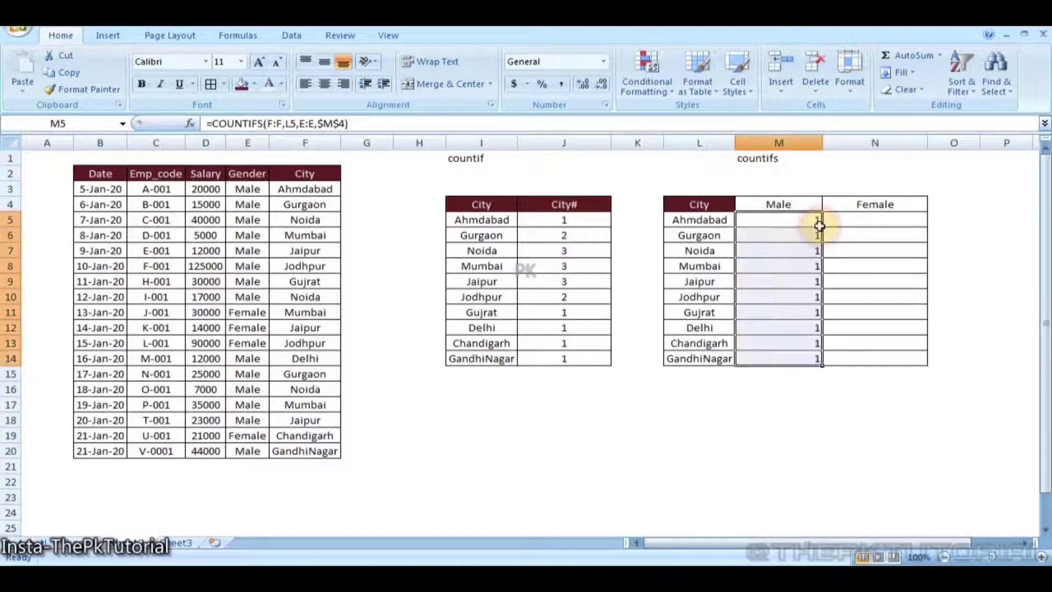
Start a COUNTIFS in N5 with City column F as range and L5 as criterion.
{"action": "left_click", "coordinate": [876, 234]}
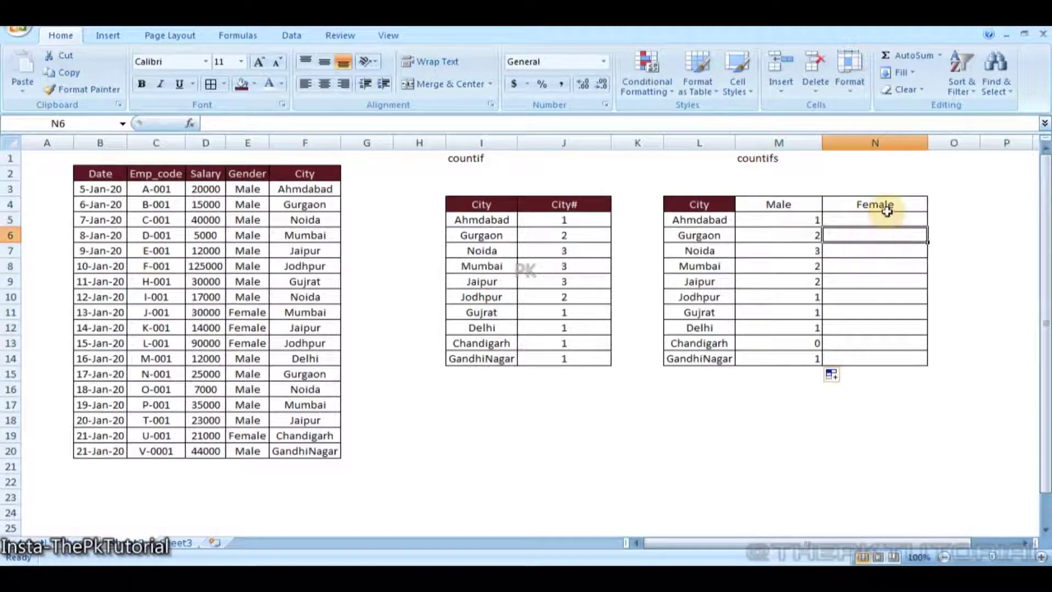
{"action": "left_click", "coordinate": [888, 217]}
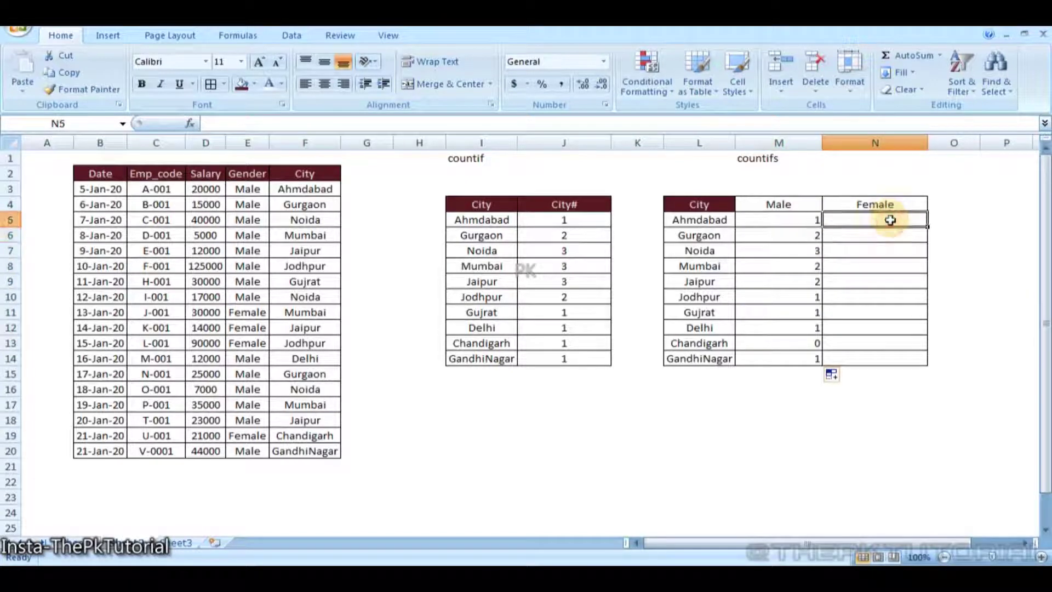
{"action": "type", "text": "=coun"}
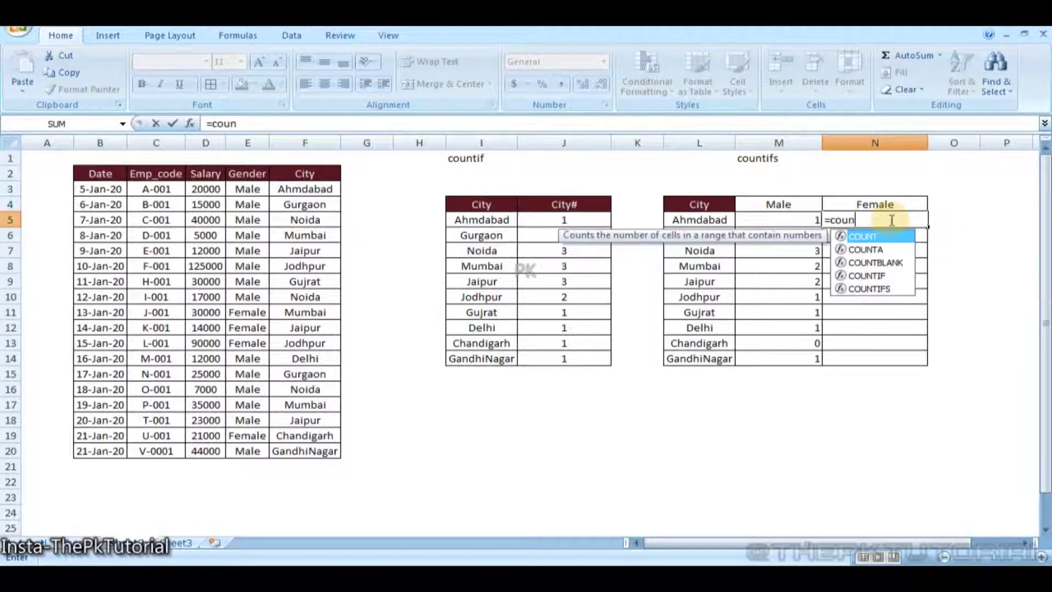
{"action": "type", "text": "ti"}
{"action": "type", "text": "s"}
{"action": "key", "text": "Tab"}
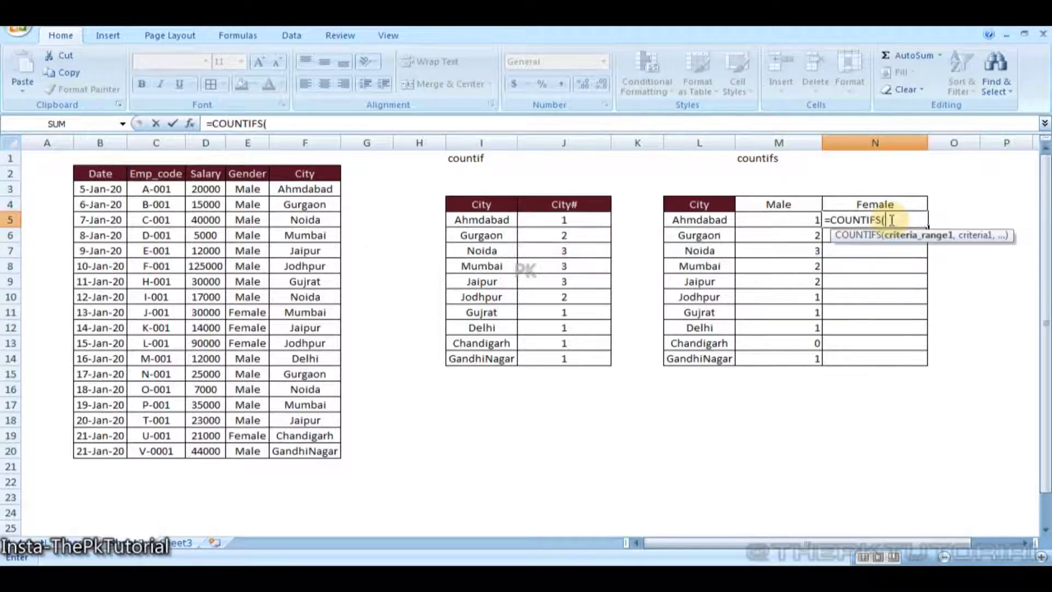
{"action": "left_click", "coordinate": [321, 139]}
{"action": "type", "text": ","}
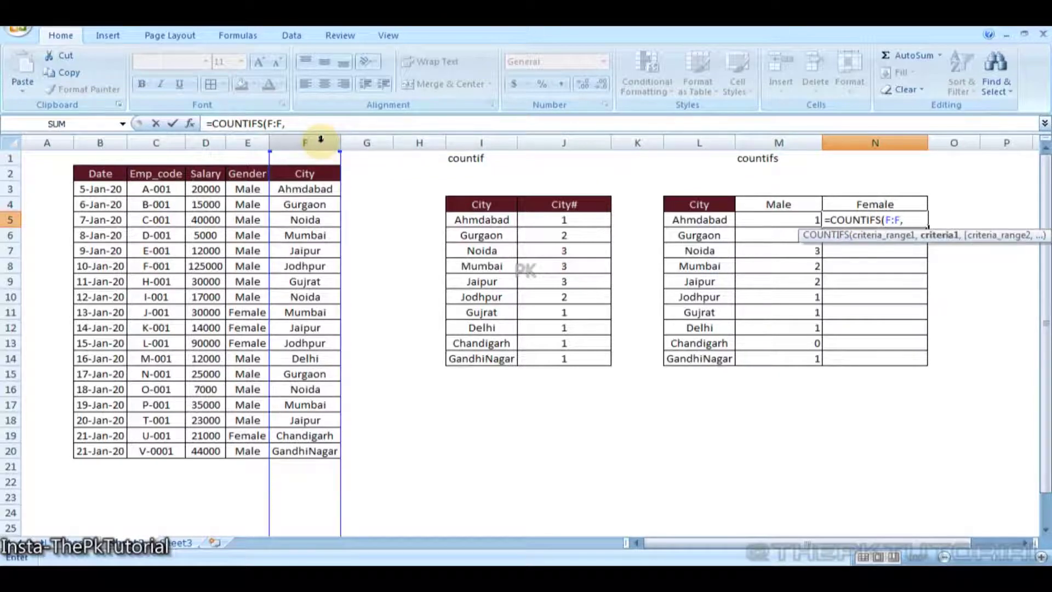
{"action": "left_click", "coordinate": [706, 220]}
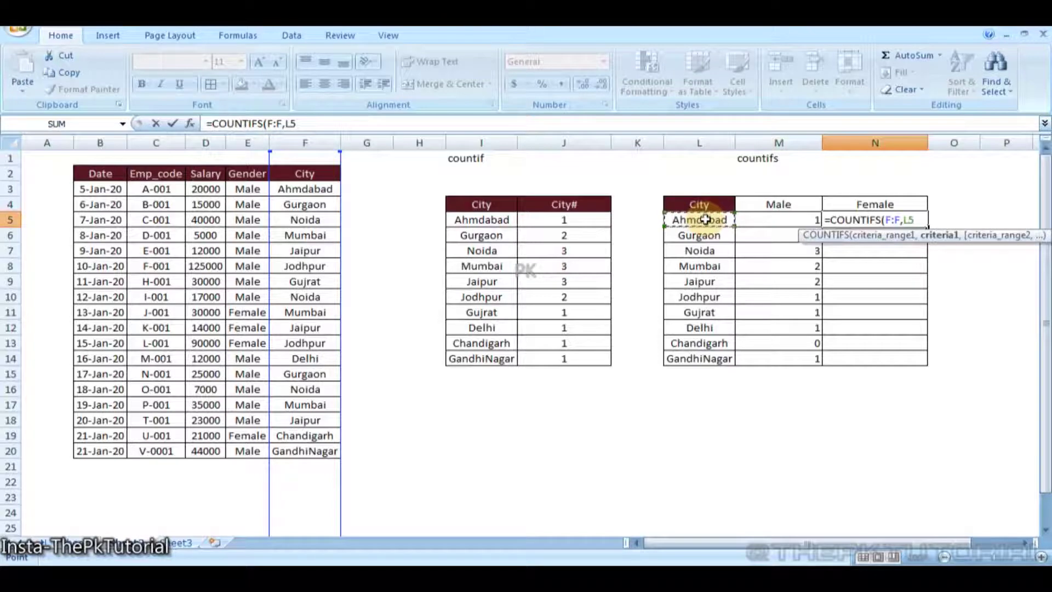
Add Gender column E with absolute $N$4 (Female) as second criterion and commit, showing 0.
{"action": "type", "text": ","}
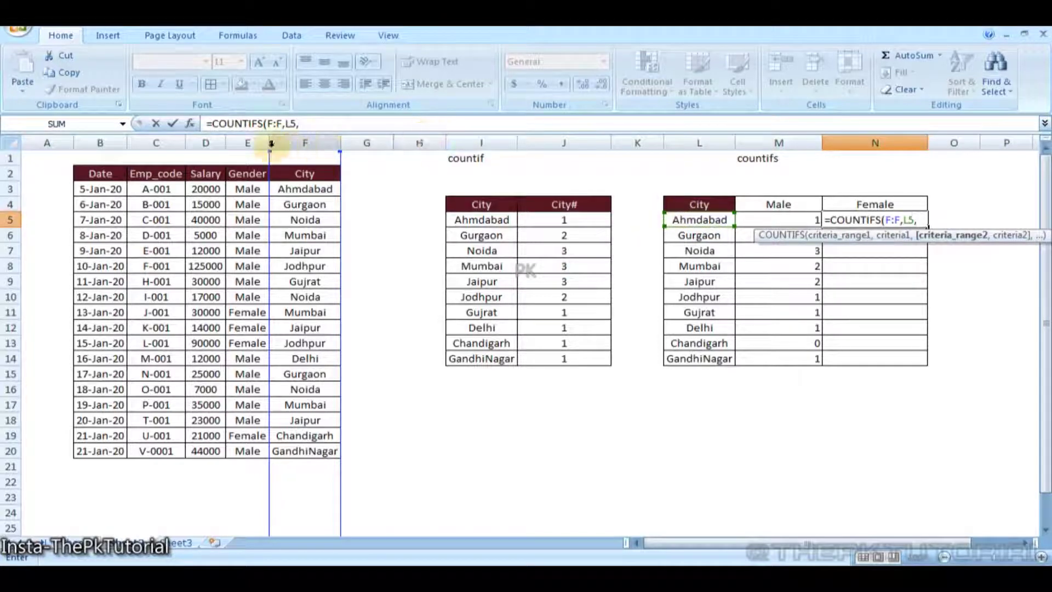
{"action": "left_click", "coordinate": [253, 143]}
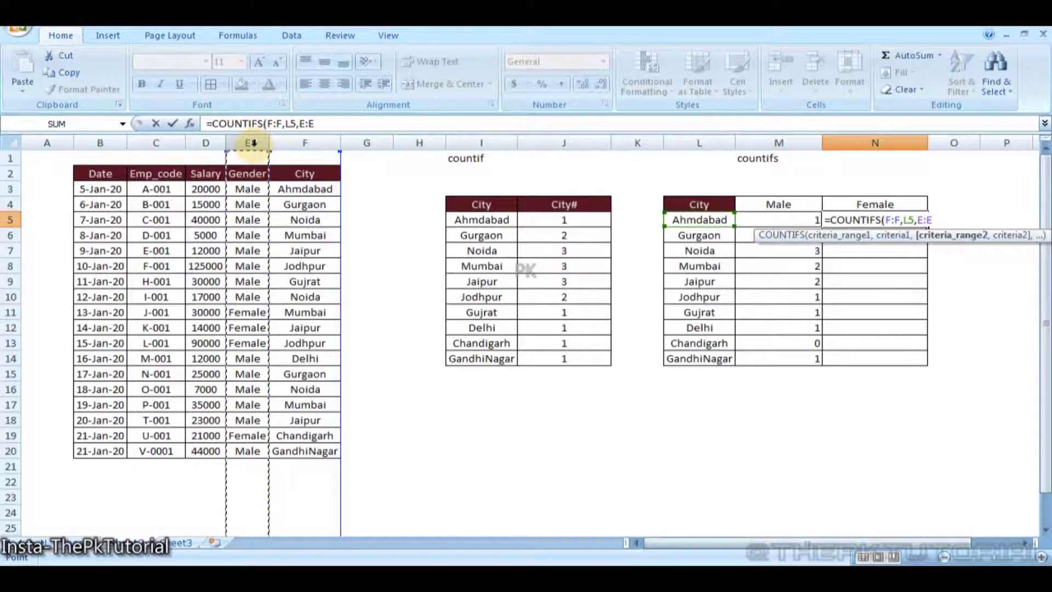
{"action": "type", "text": ","}
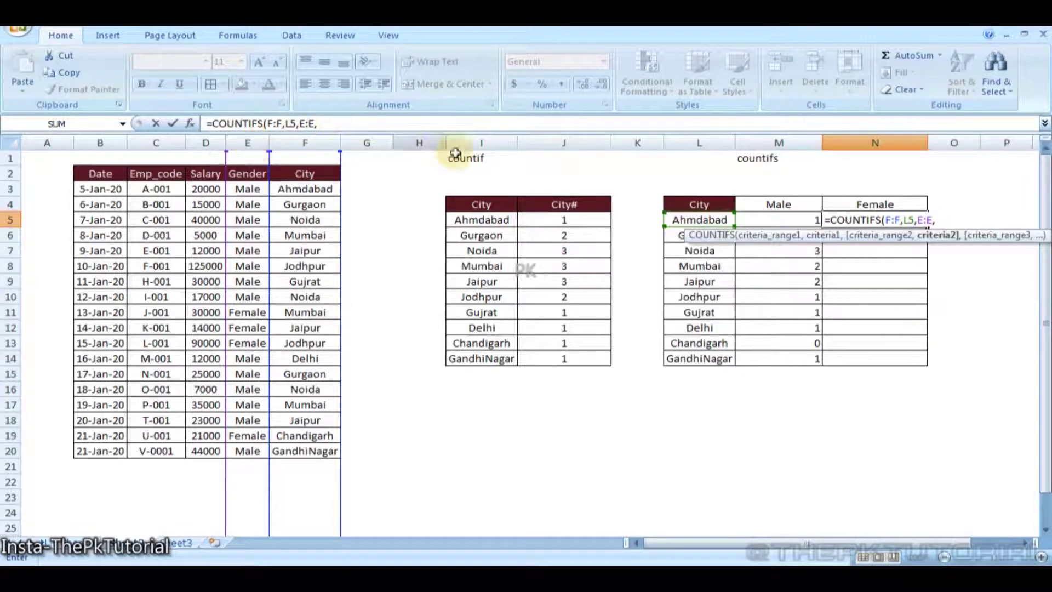
{"action": "left_click", "coordinate": [881, 202]}
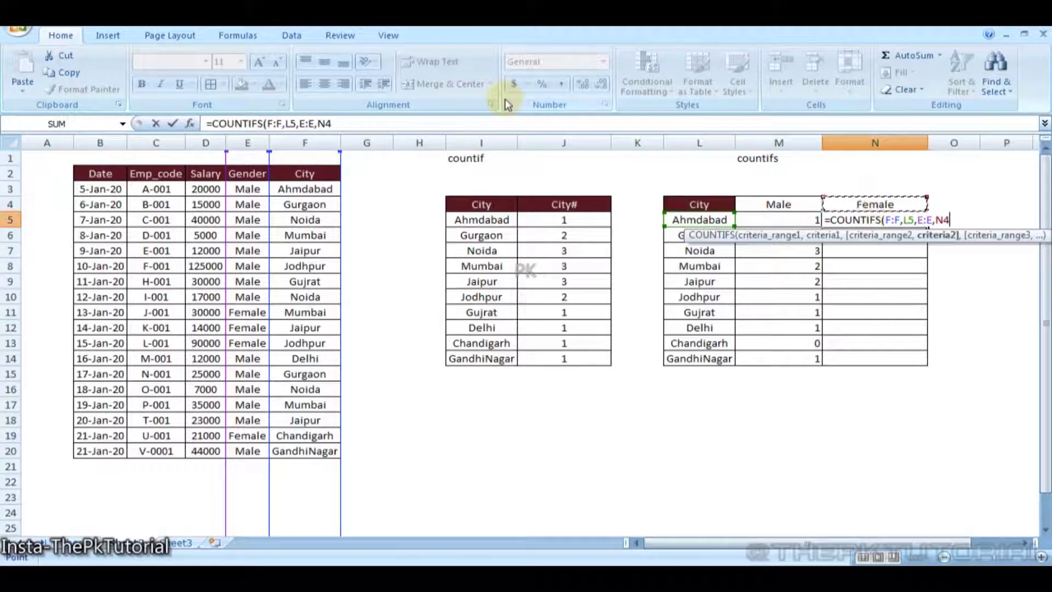
{"action": "key", "text": "F4"}
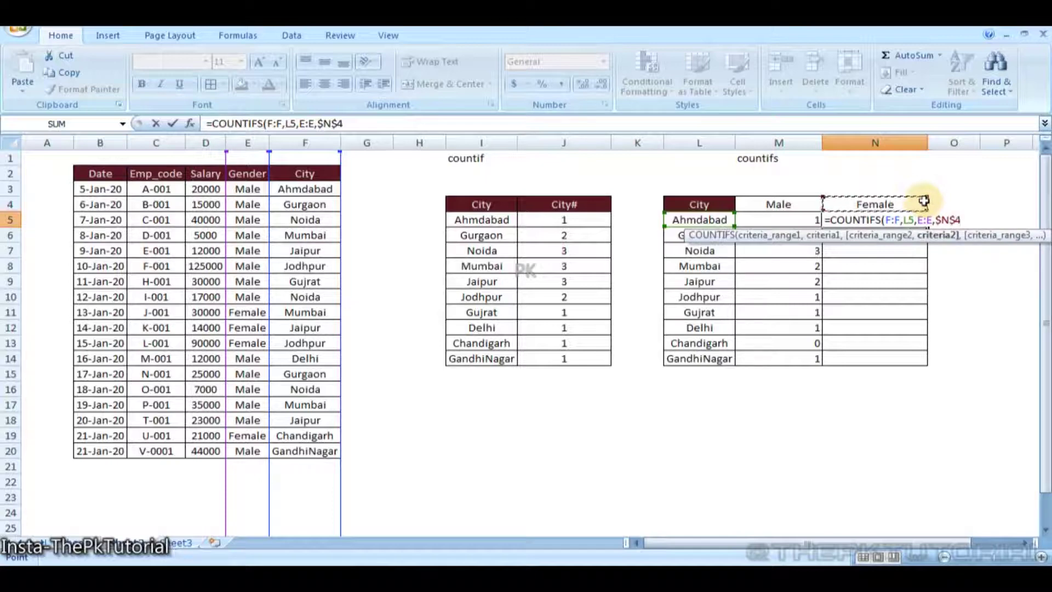
{"action": "key", "text": "Return"}
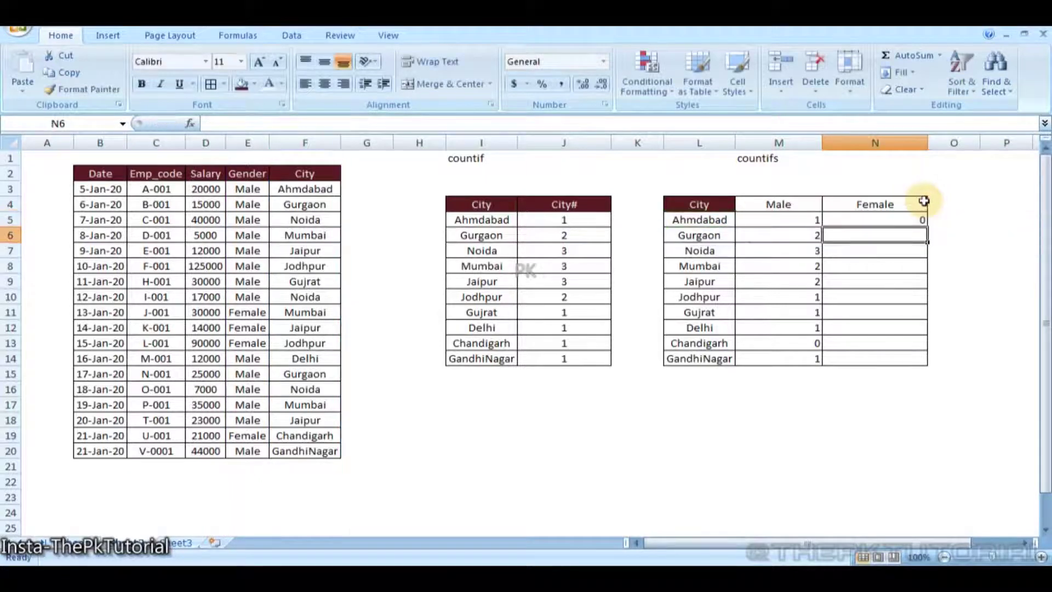
{"action": "left_click", "coordinate": [911, 219]}
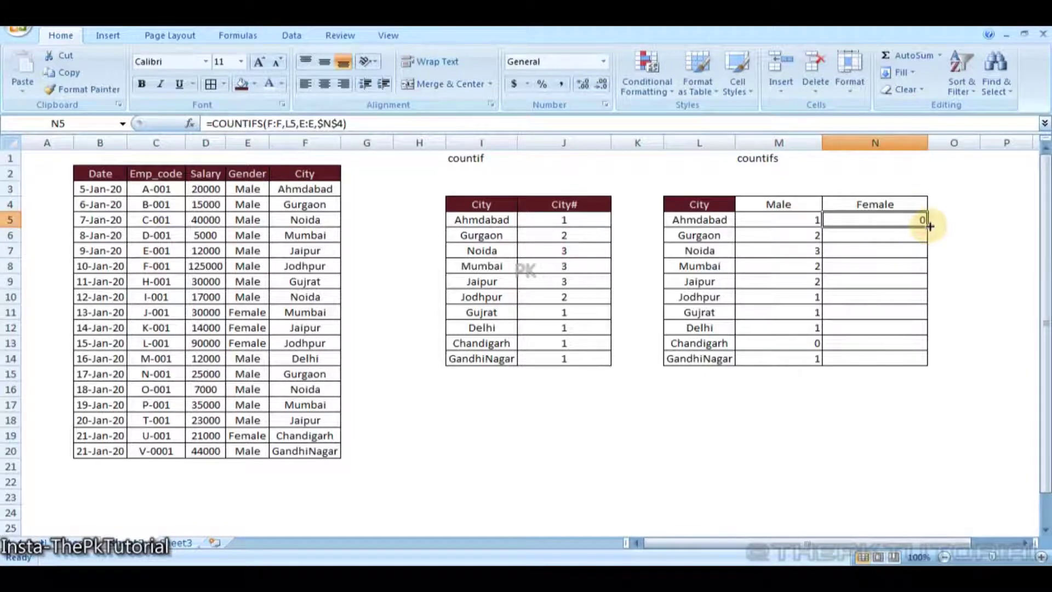
Fill the Female COUNTIFS formula down to N14 and compare the M5 and J5 formulas.
{"action": "double_click", "coordinate": [930, 226]}
{"action": "left_click", "coordinate": [994, 373]}
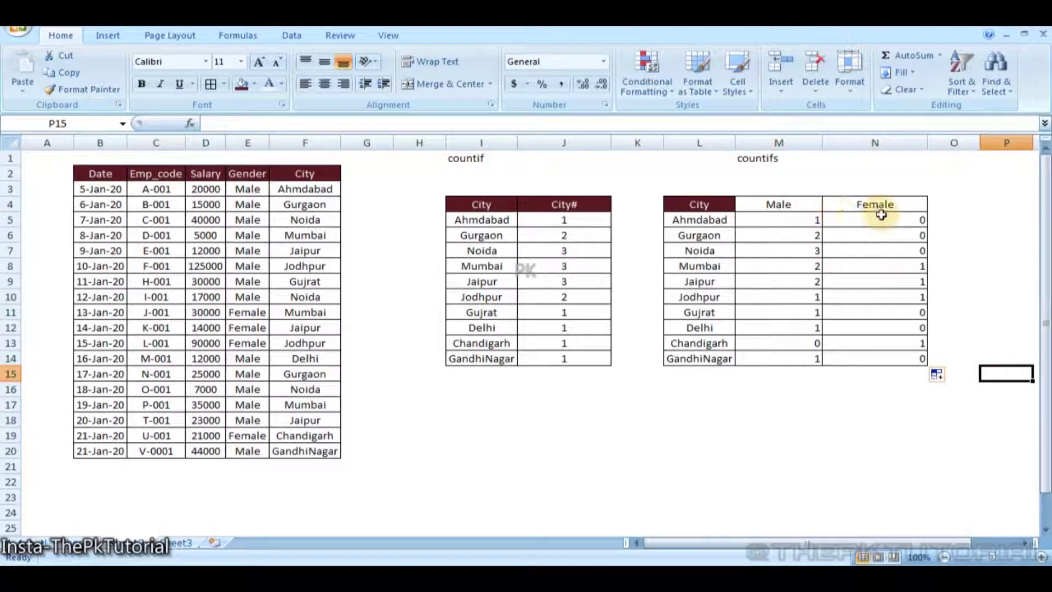
{"action": "left_click", "coordinate": [806, 220]}
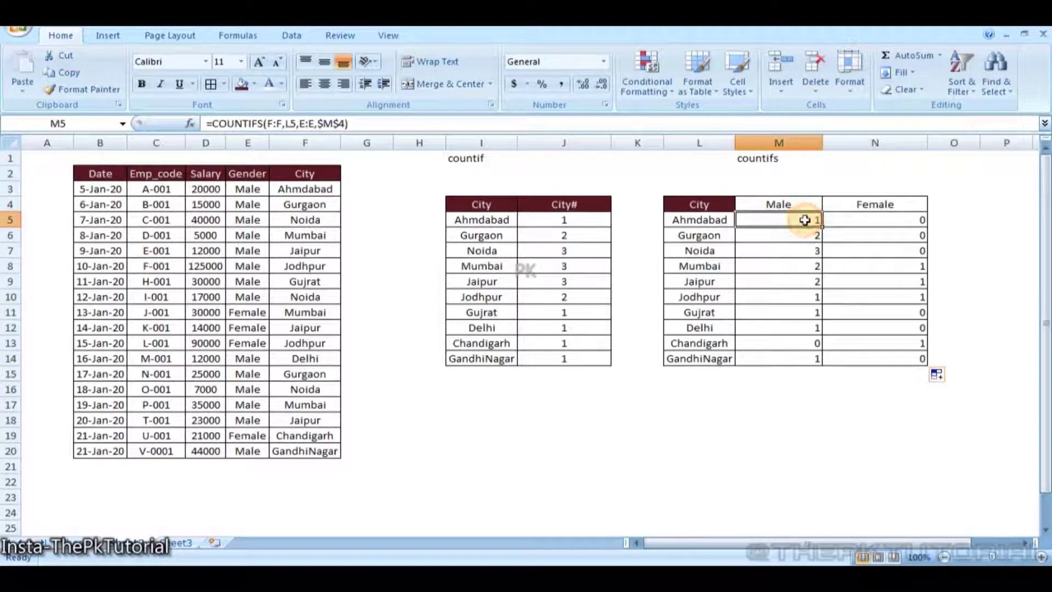
{"action": "left_click", "coordinate": [568, 218]}
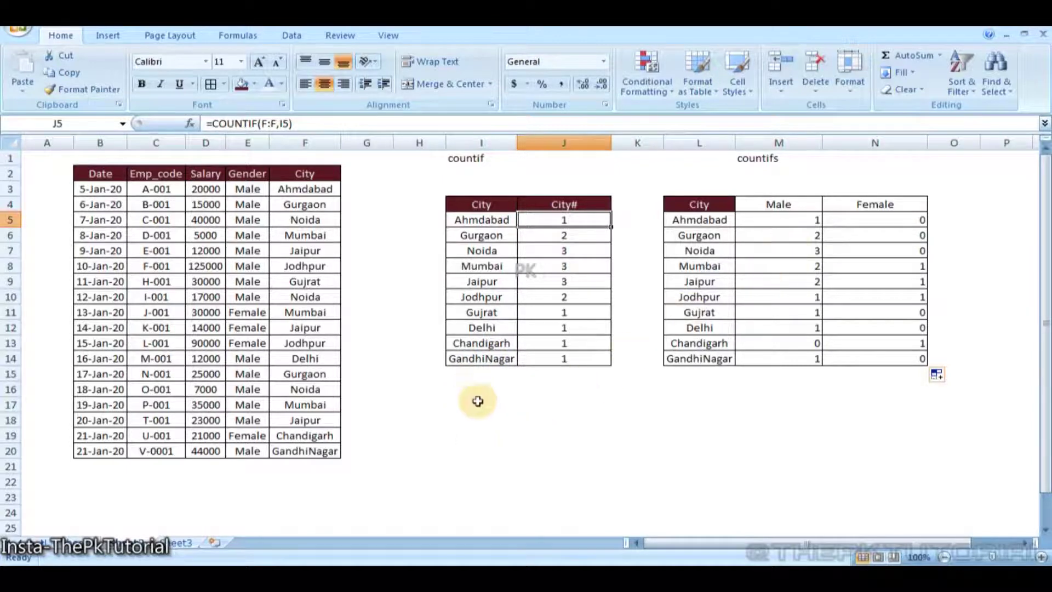
Select the Male and Female headings in M4:N4.
{"action": "key", "text": "Right"}
{"action": "key", "text": "Right"}
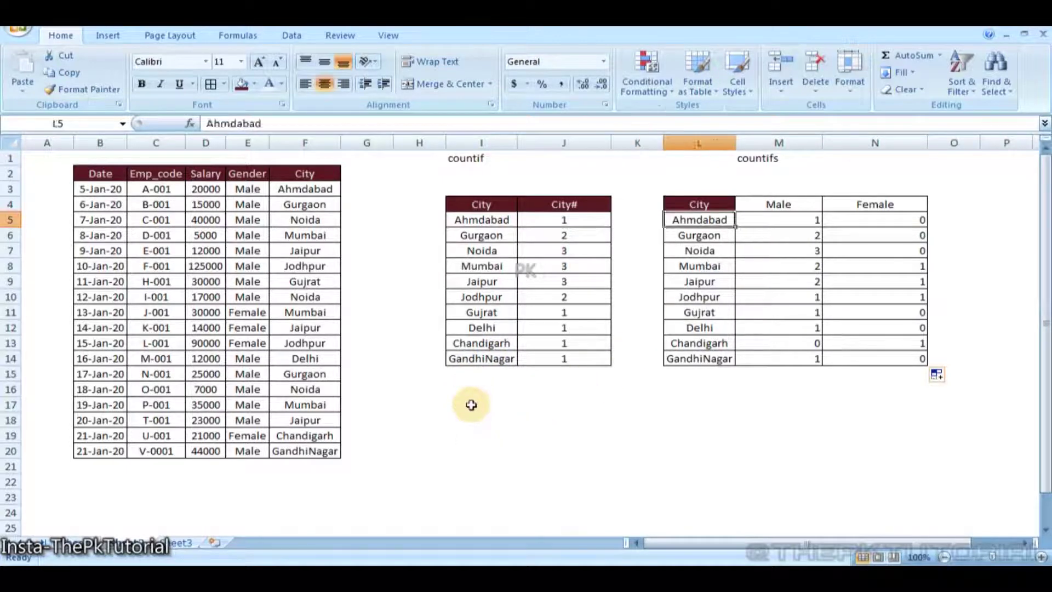
{"action": "key", "text": "Right"}
{"action": "key", "text": "Up"}
{"action": "key", "text": "shift+Right"}
Copy the Male and Female headings and move to J18 below the tables.
{"action": "key", "text": "ctrl+c"}
{"action": "key", "text": "Down"}
{"action": "key", "text": "Down"}
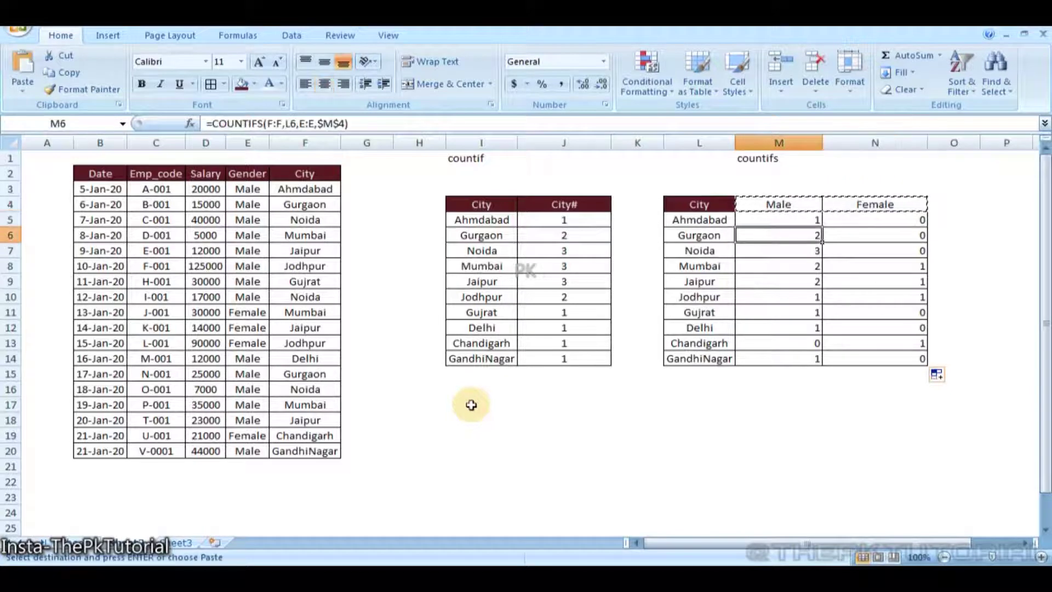
{"action": "key", "text": "Down"}
{"action": "key", "text": "Down"}
{"action": "key", "text": "Down"}
{"action": "key", "text": "Down"}
{"action": "key", "text": "Left"}
{"action": "key", "text": "Left"}
{"action": "key", "text": "Right"}
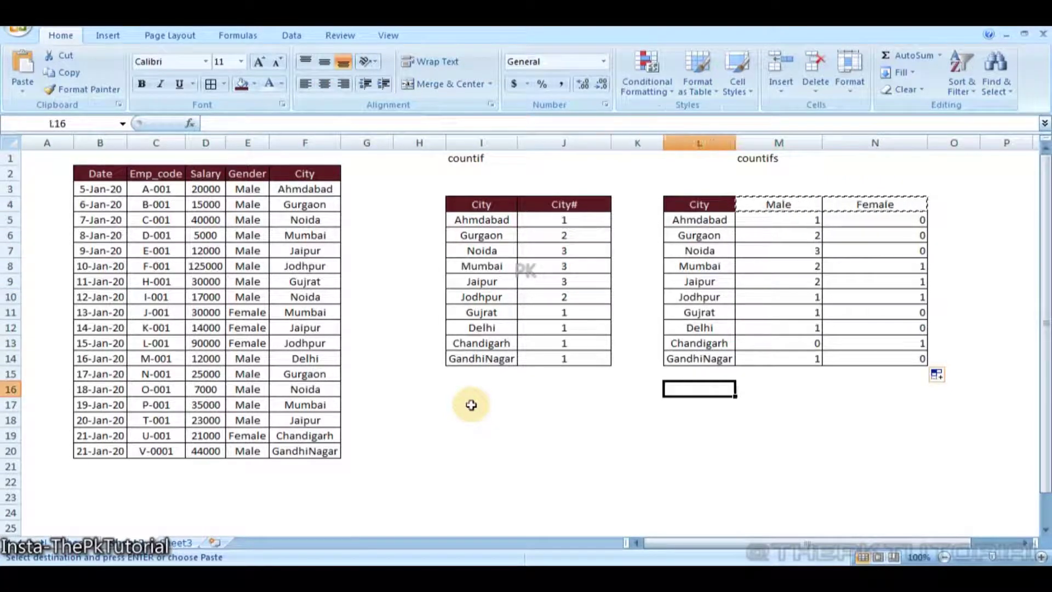
{"action": "key", "text": "Right"}
{"action": "key", "text": "Up"}
{"action": "key", "text": "Up"}
{"action": "key", "text": "Up"}
{"action": "key", "text": "Up"}
{"action": "key", "text": "Up"}
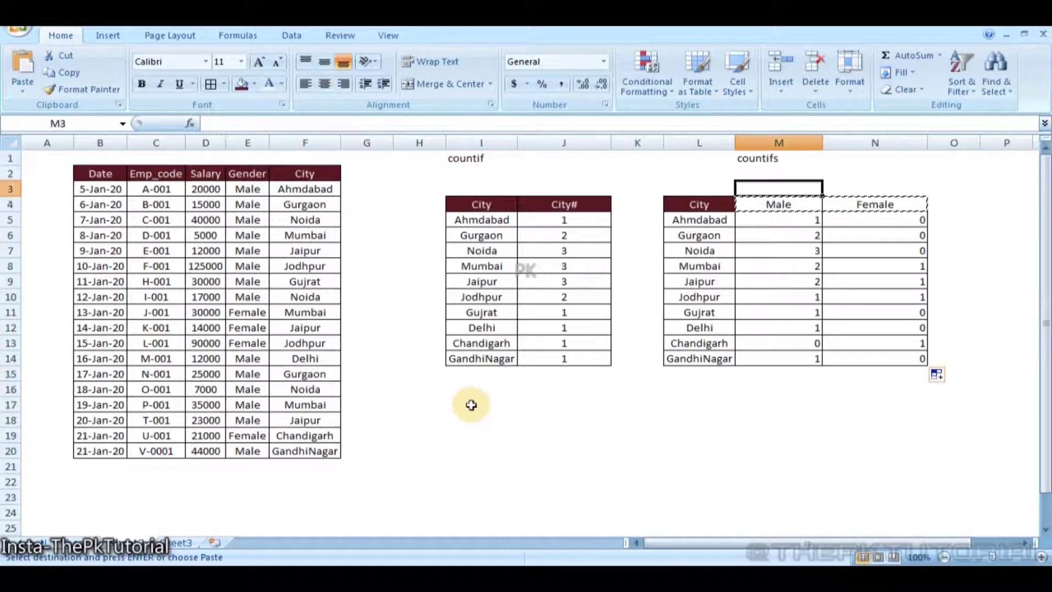
{"action": "key", "text": "shift+Right"}
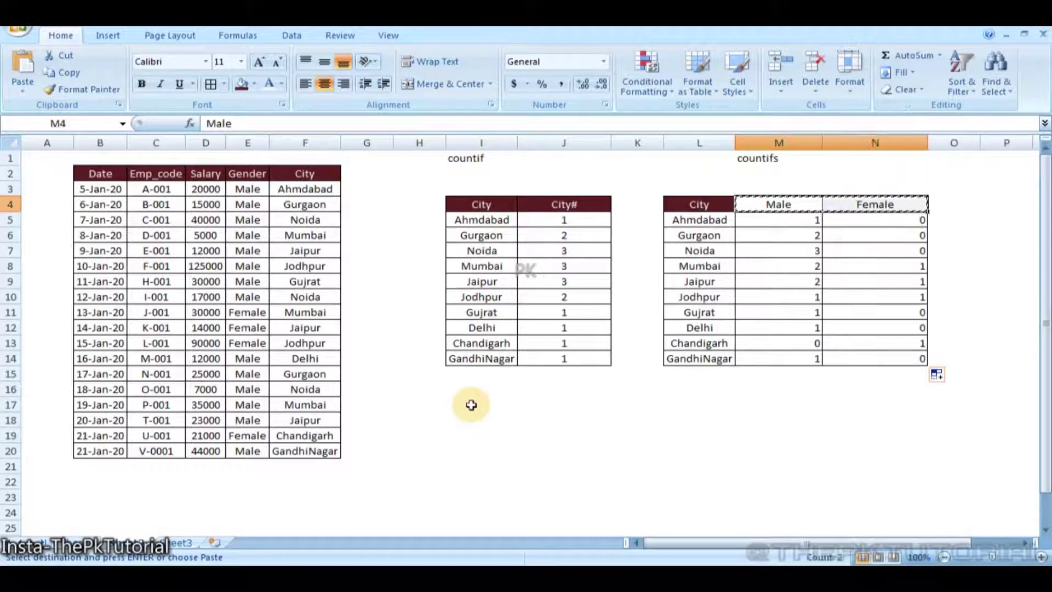
{"action": "key", "text": "Down"}
{"action": "key", "text": "Down"}
{"action": "key", "text": "Down"}
{"action": "key", "text": "Down"}
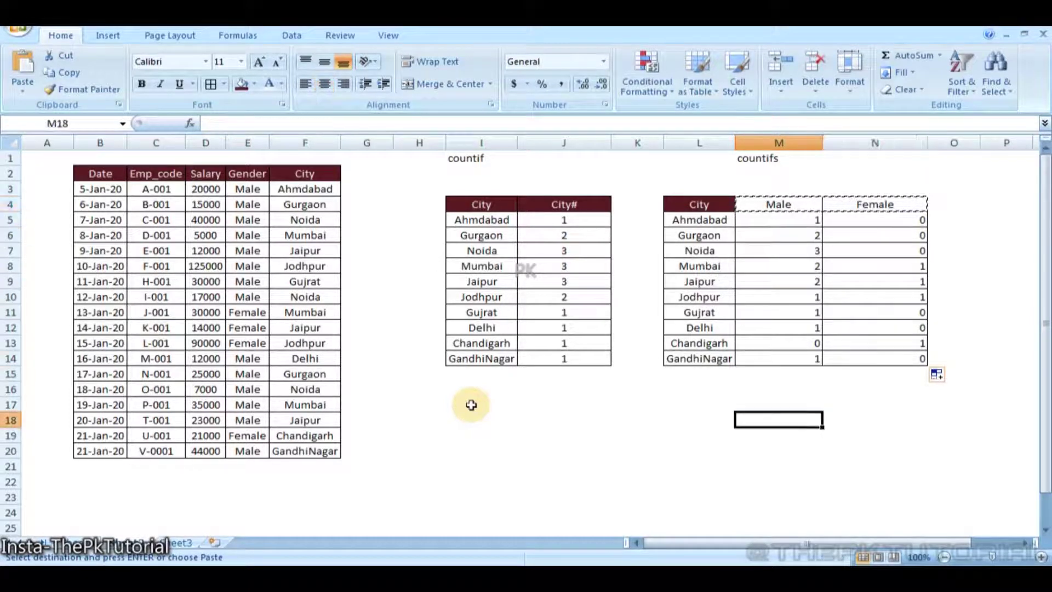
{"action": "key", "text": "Left"}
{"action": "key", "text": "Left"}
{"action": "key", "text": "Left"}
{"action": "key", "text": "Left"}
{"action": "key", "text": "Right"}
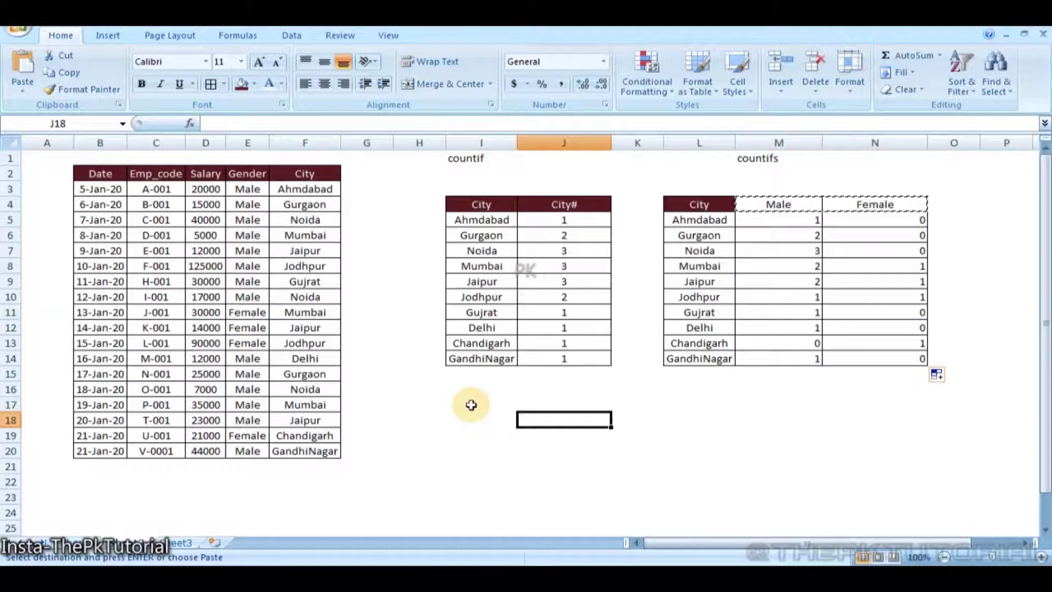
Paste the headings into J18:J19 using Paste Special with Transpose.
{"action": "key", "text": "alt"}
{"action": "key", "text": "h"}
{"action": "key", "text": "v"}
{"action": "key", "text": "s"}
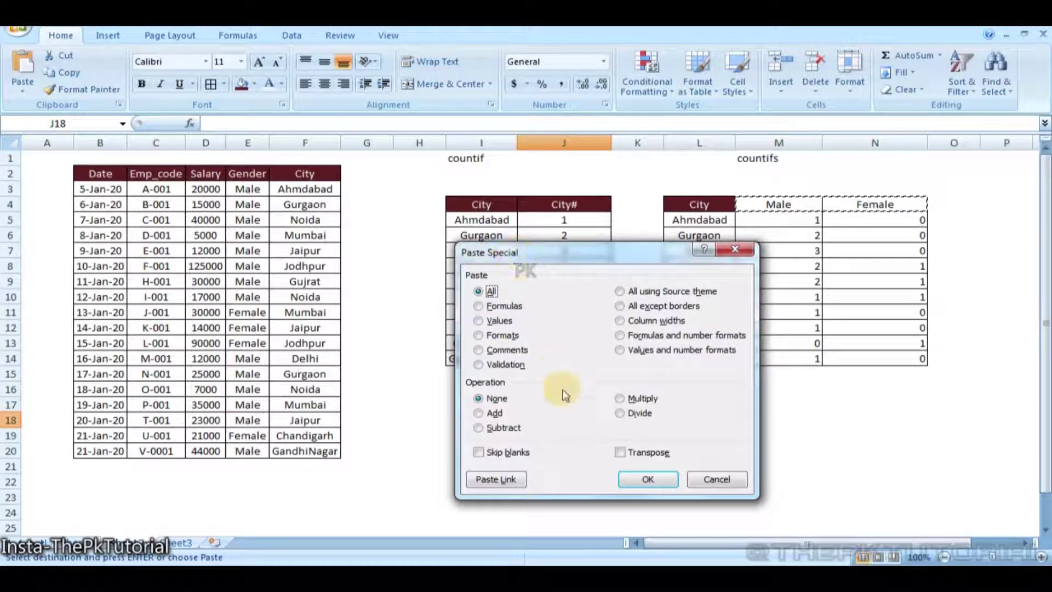
{"action": "left_click", "coordinate": [620, 455]}
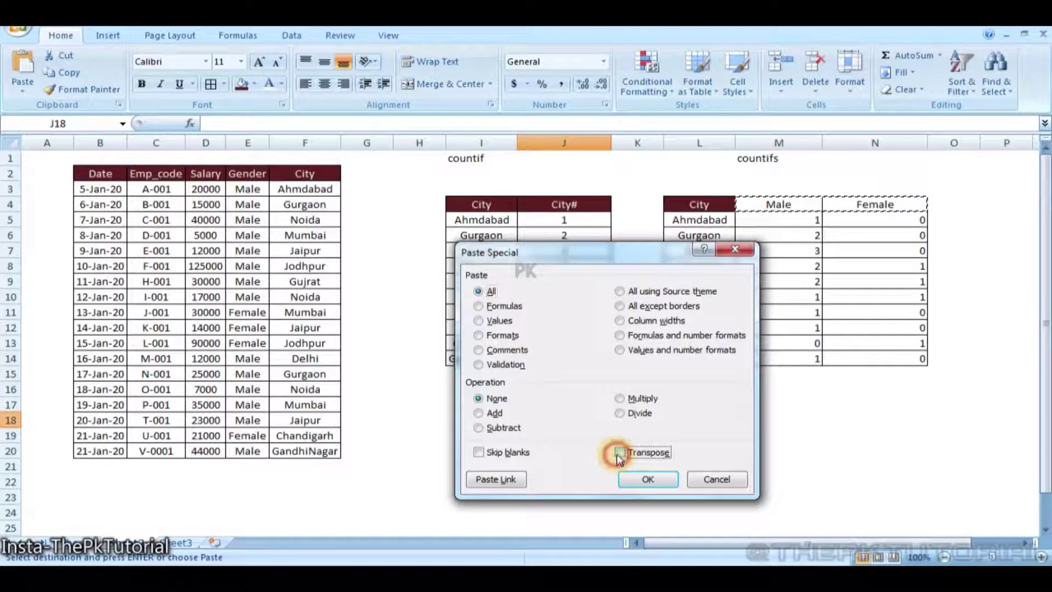
{"action": "left_click", "coordinate": [641, 479]}
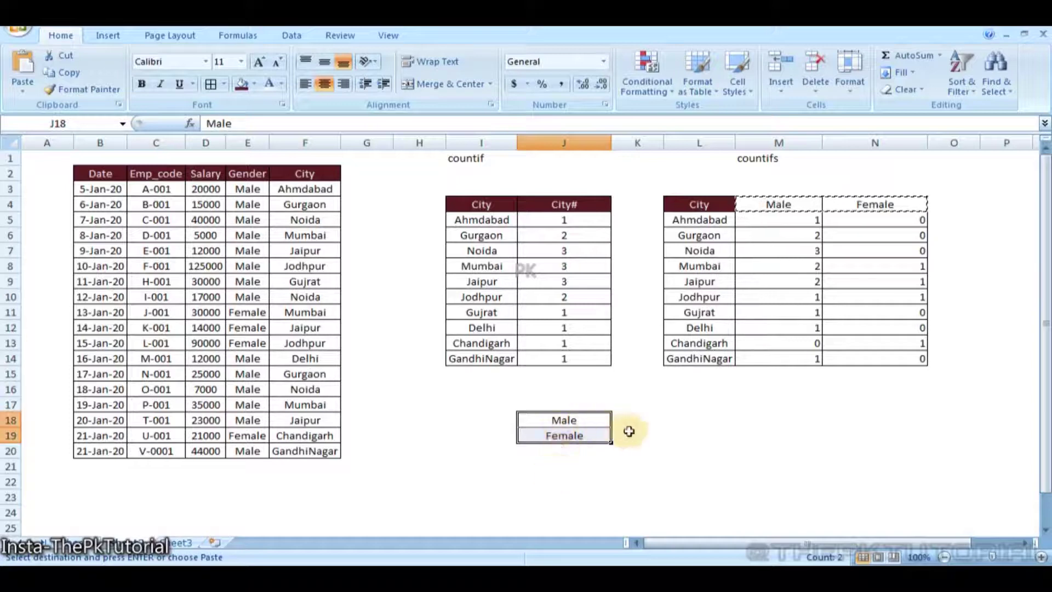
Start a COUNTIF formula in K18, correcting the mistyped function name.
{"action": "left_click", "coordinate": [651, 415]}
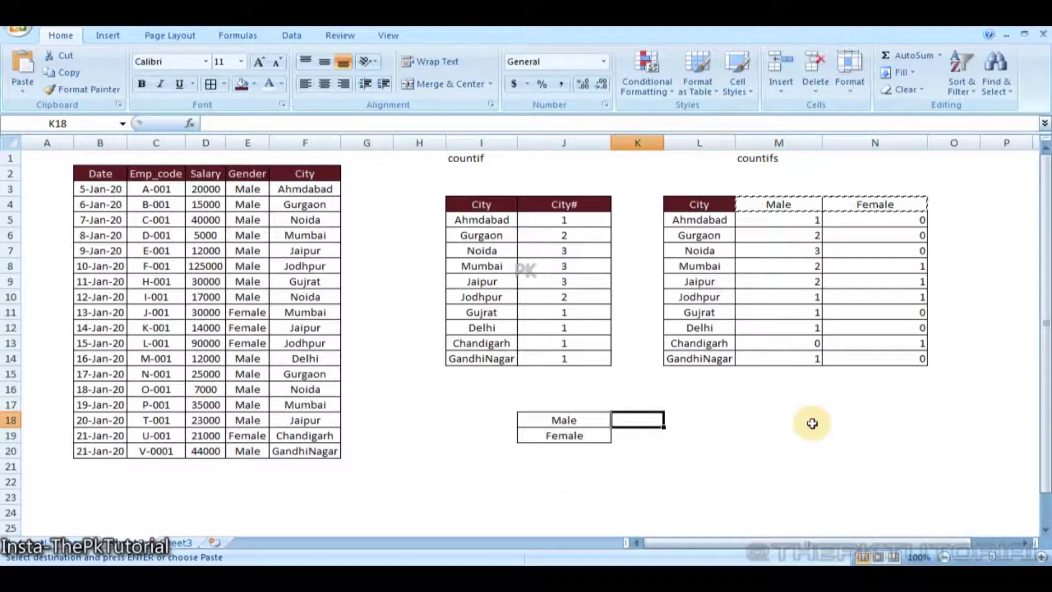
{"action": "type", "text": "="}
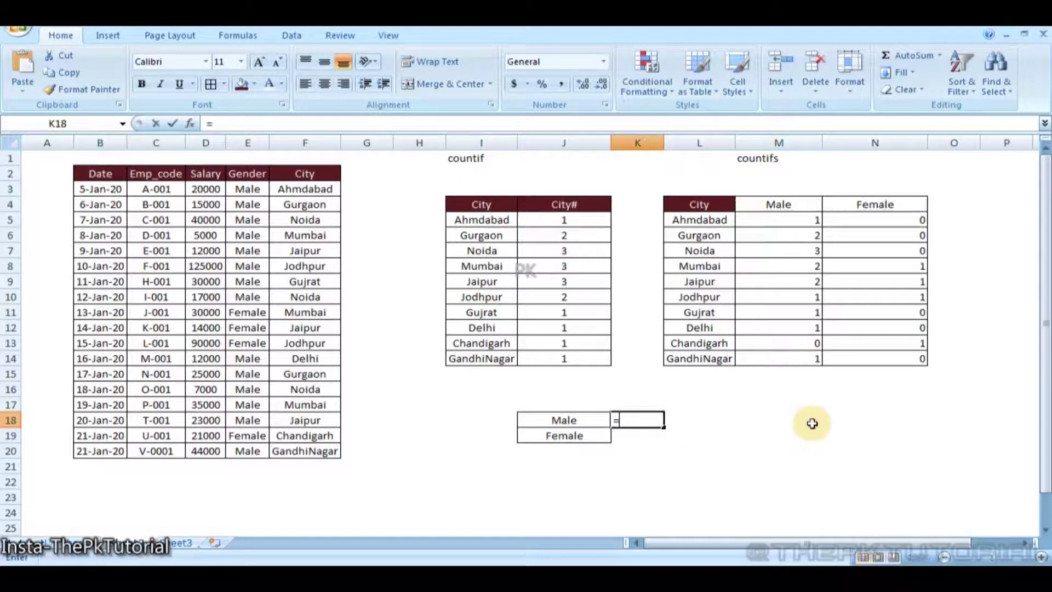
{"action": "type", "text": "vp"}
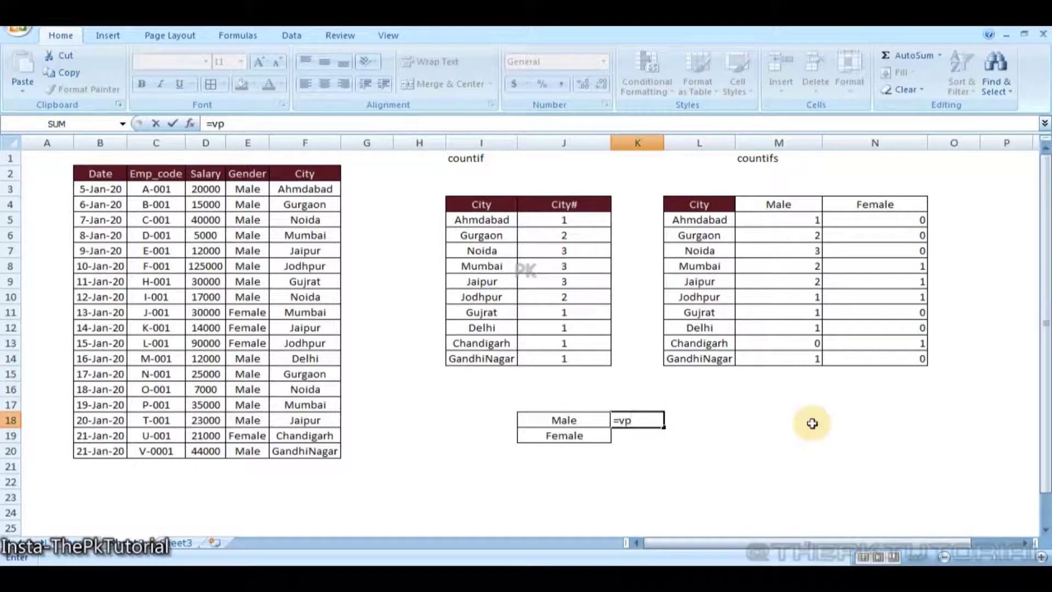
{"action": "key", "text": "BackSpace"}
{"action": "key", "text": "BackSpace"}
{"action": "type", "text": "vo"}
{"action": "key", "text": "BackSpace"}
{"action": "key", "text": "BackSpace"}
{"action": "type", "text": "cou"}
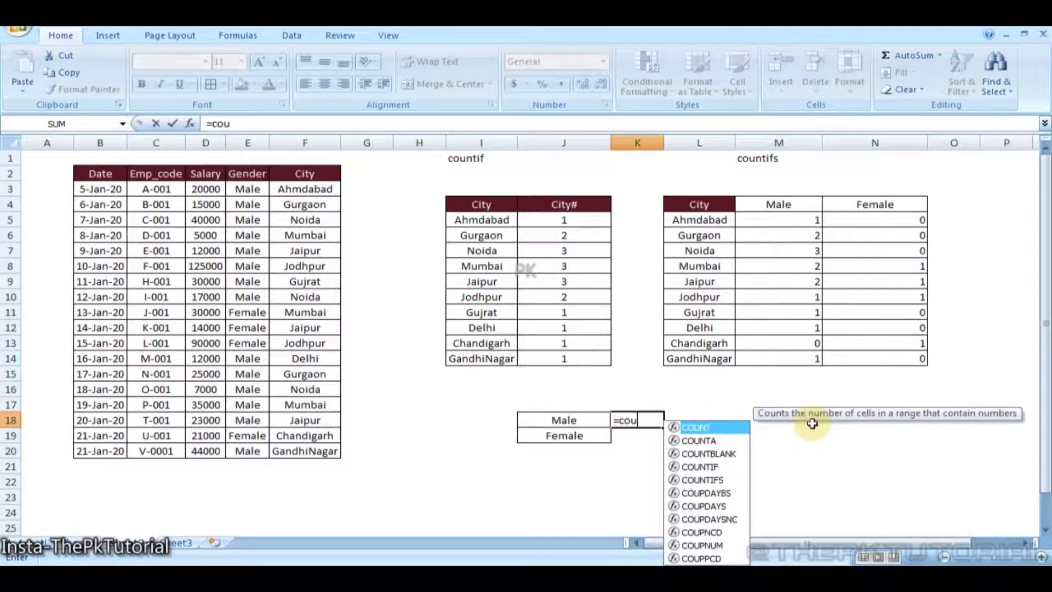
{"action": "type", "text": "ny"}
{"action": "key", "text": "BackSpace"}
{"action": "key", "text": "BackSpace"}
{"action": "type", "text": "y"}
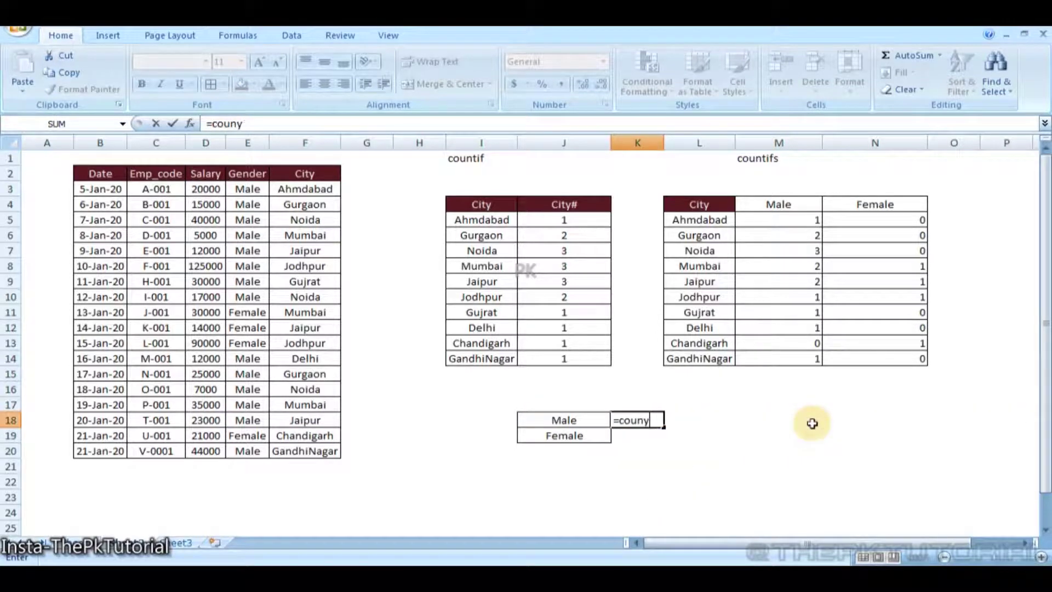
{"action": "key", "text": "BackSpace"}
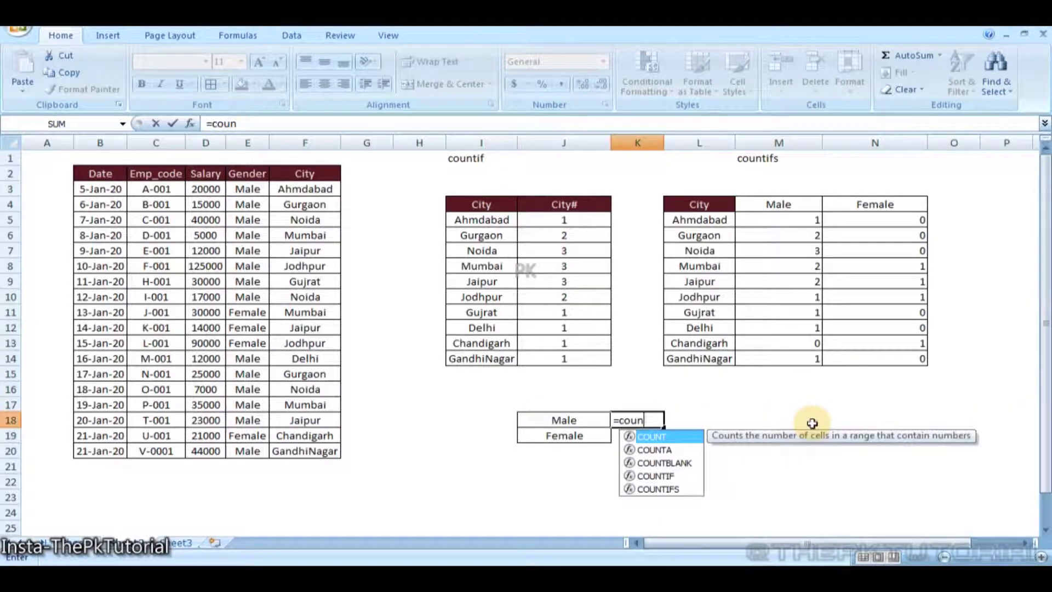
{"action": "key", "text": "Down"}
{"action": "key", "text": "Down"}
{"action": "key", "text": "Down"}
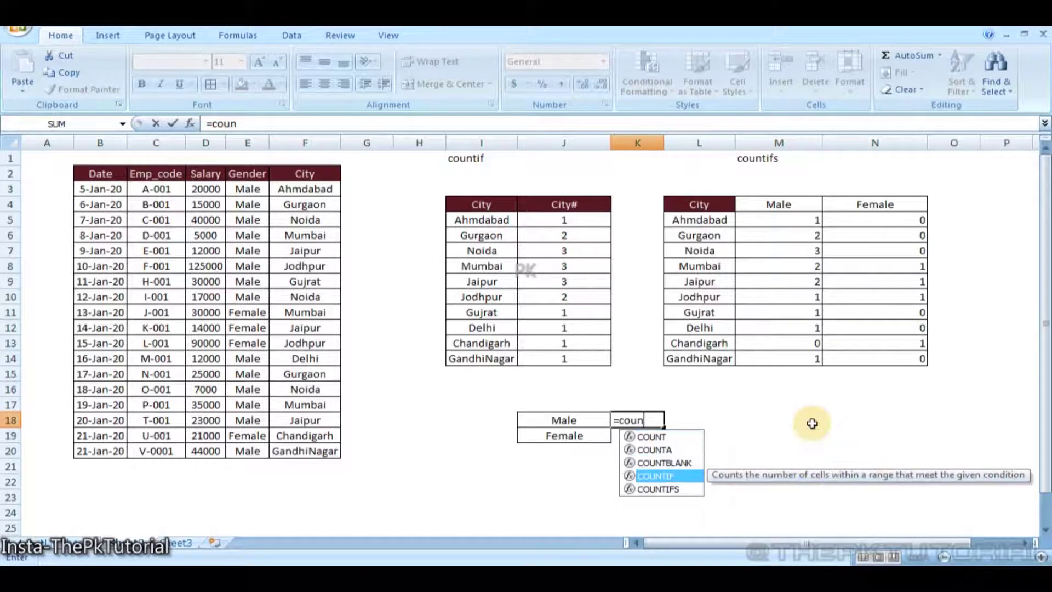
{"action": "key", "text": "Tab"}
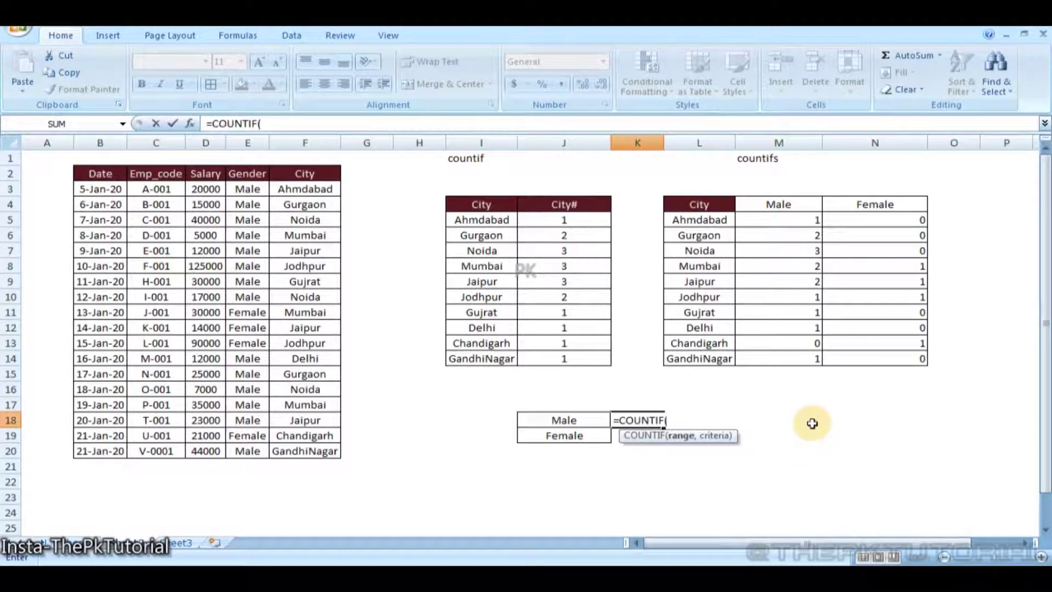
Complete it as =COUNTIF(E:E,J18) so K18 shows 14 male employees.
{"action": "type", "text": ","}
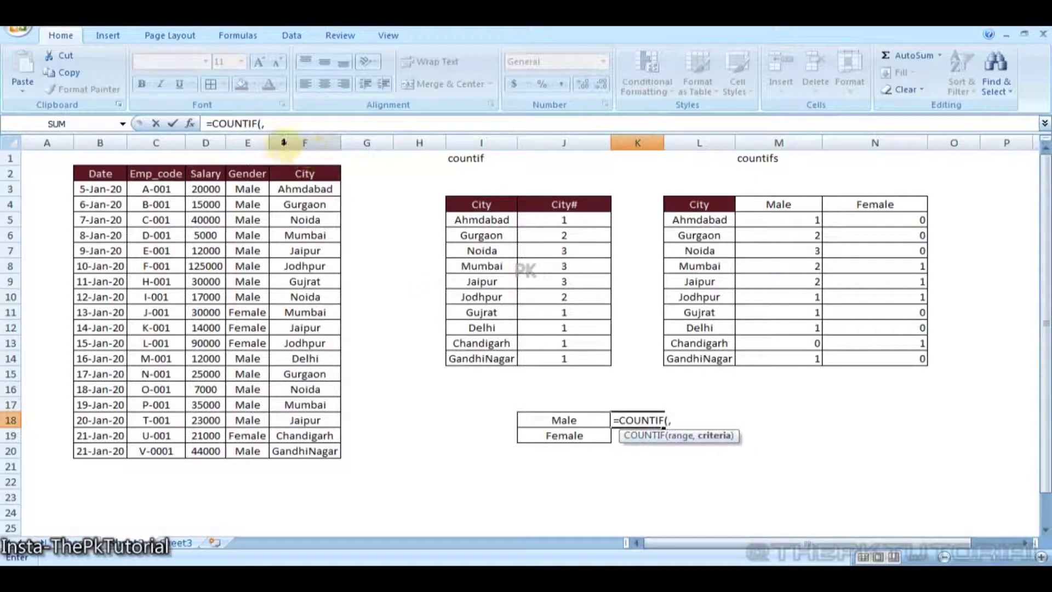
{"action": "left_click", "coordinate": [250, 143]}
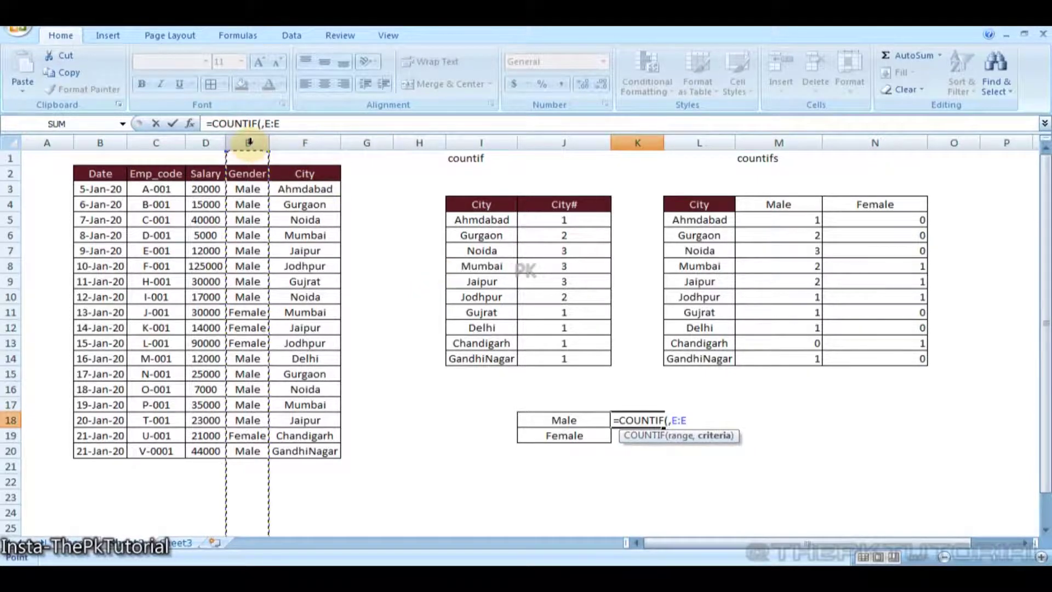
{"action": "key", "text": "Left"}
{"action": "key", "text": "Left"}
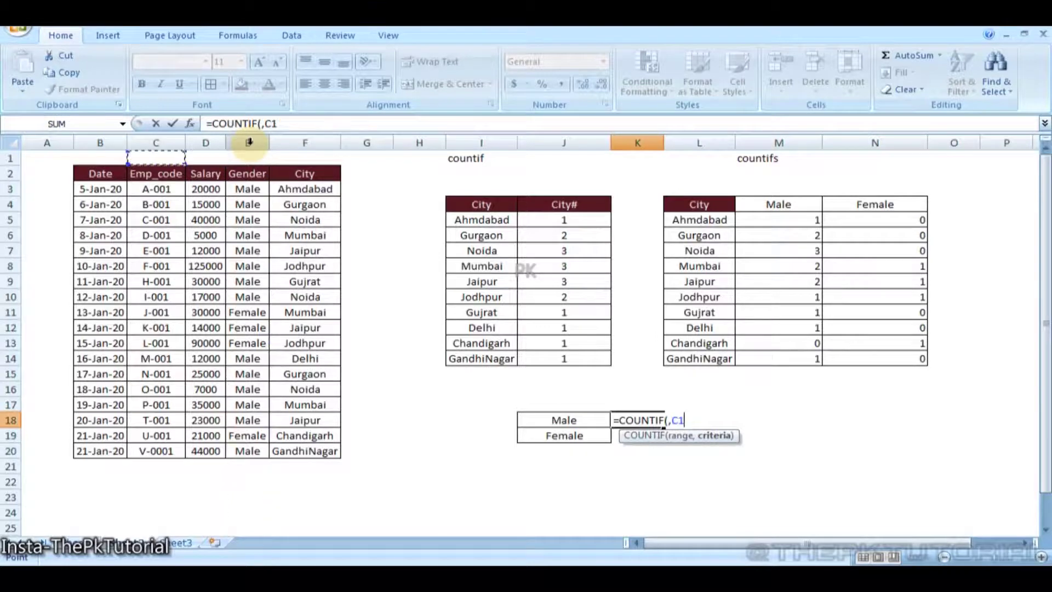
{"action": "key", "text": "Left"}
{"action": "key", "text": "Left"}
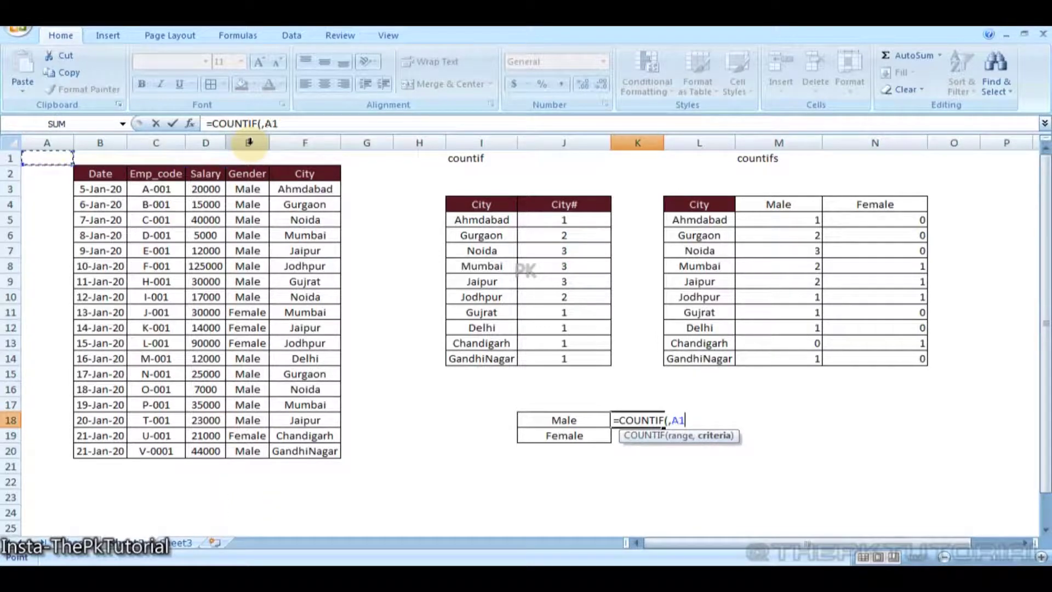
{"action": "key", "text": "BackSpace"}
{"action": "key", "text": "BackSpace"}
{"action": "key", "text": "BackSpace"}
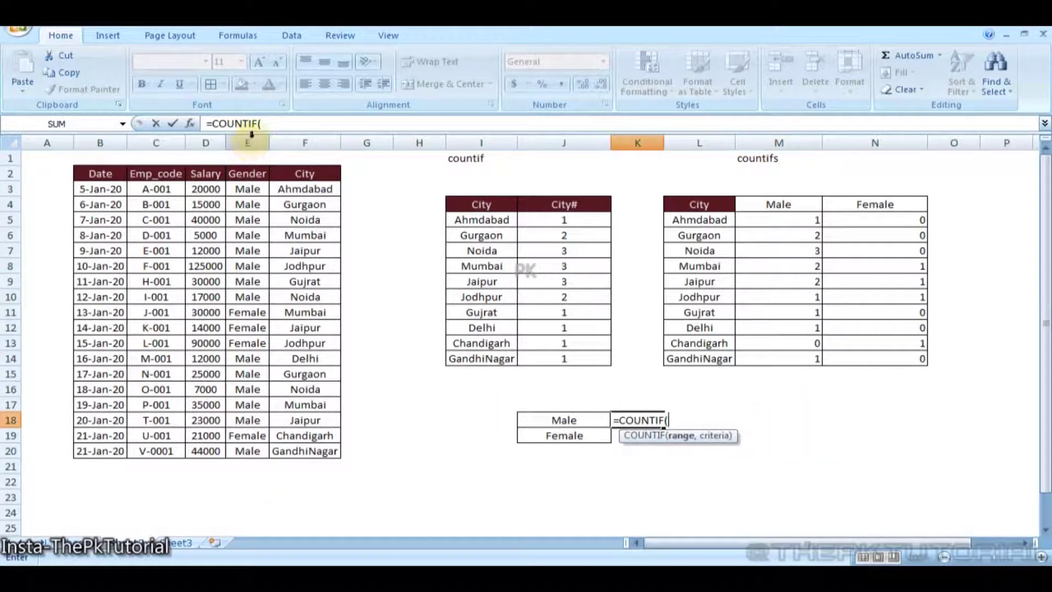
{"action": "left_click", "coordinate": [250, 143]}
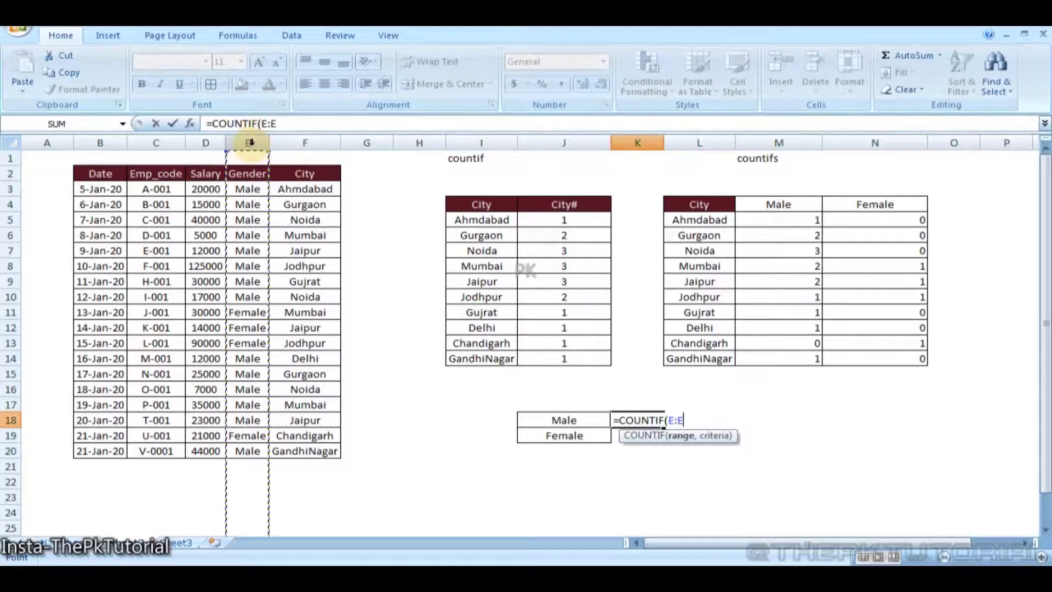
{"action": "type", "text": ","}
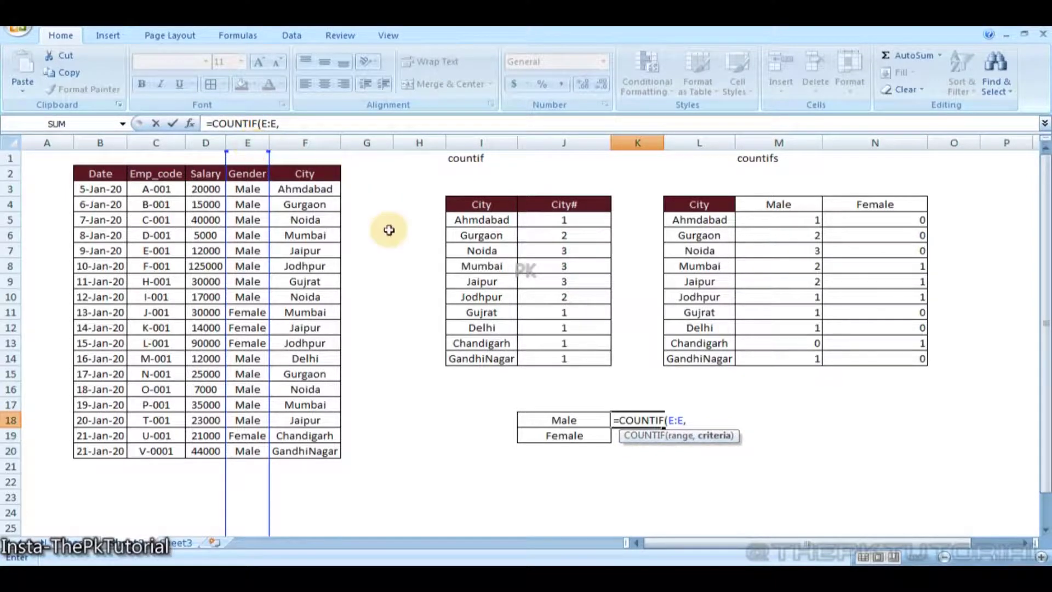
{"action": "left_click", "coordinate": [578, 420]}
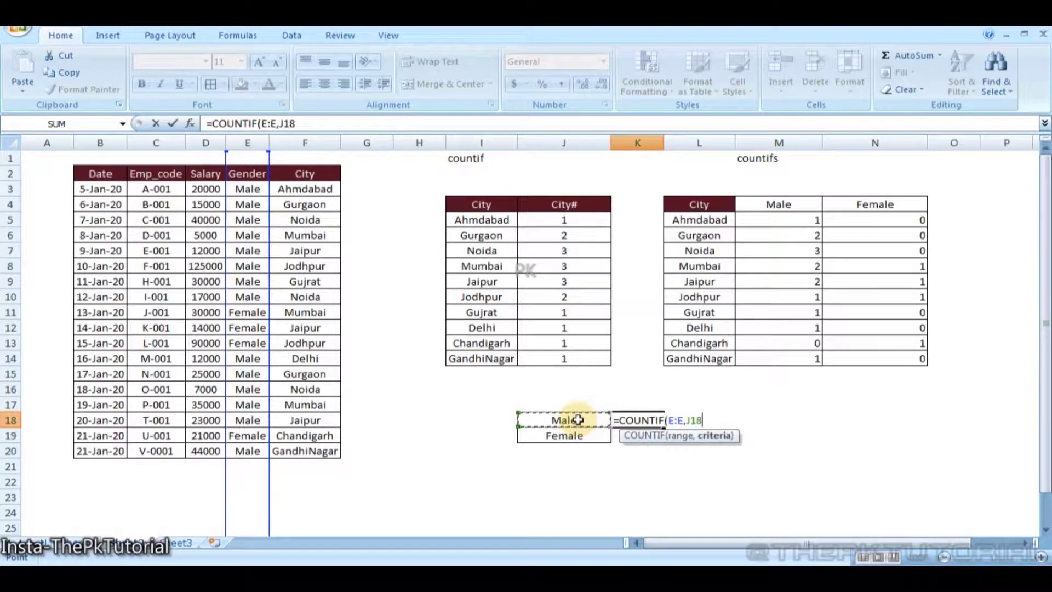
{"action": "type", "text": ")"}
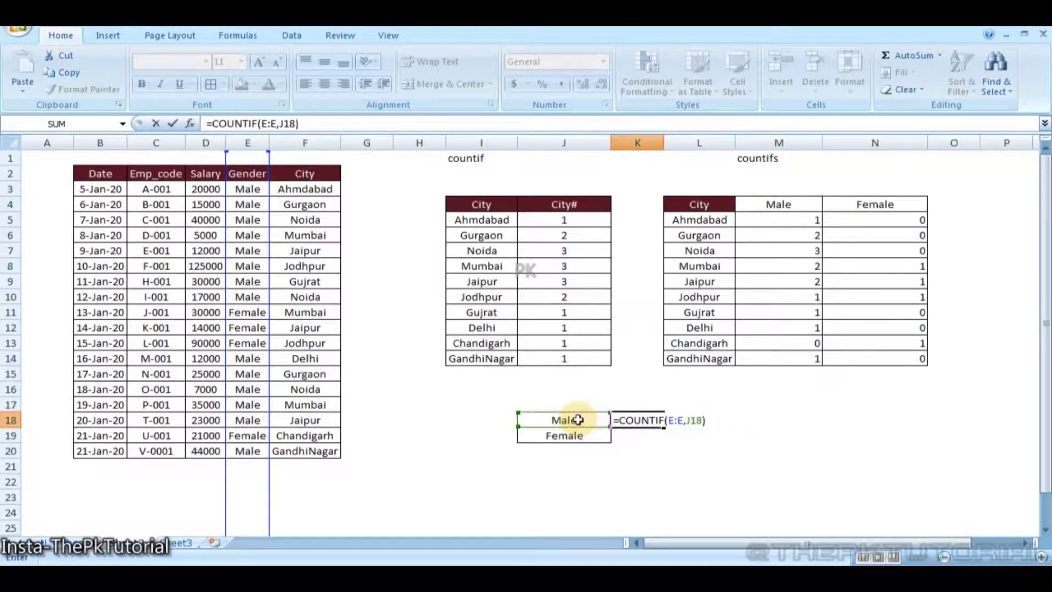
{"action": "key", "text": "Return"}
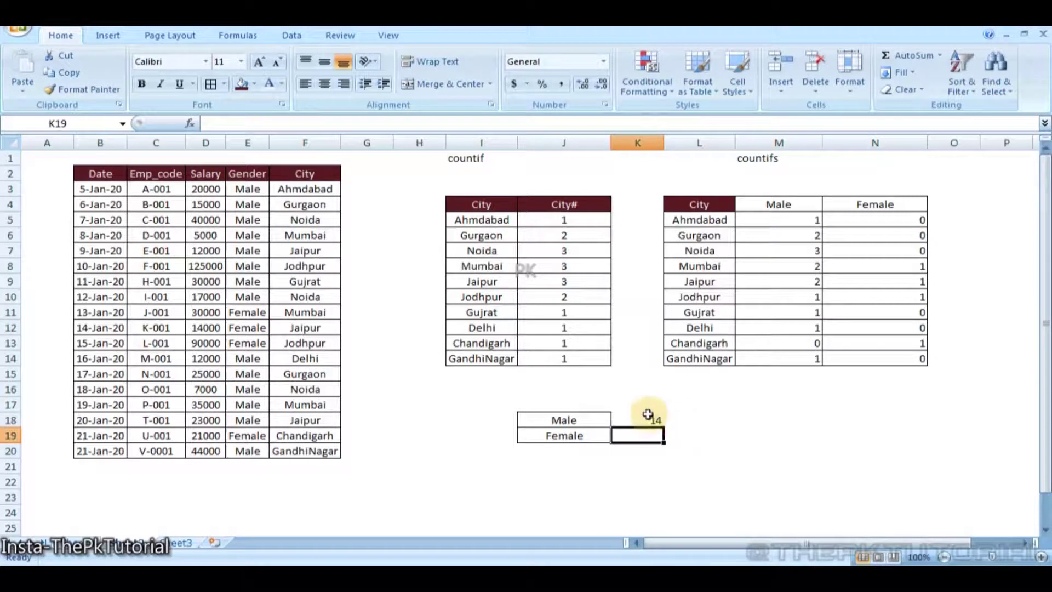
Copy the K18 COUNTIF down to K19, showing 4 female beside 14 male.
{"action": "left_click", "coordinate": [651, 419]}
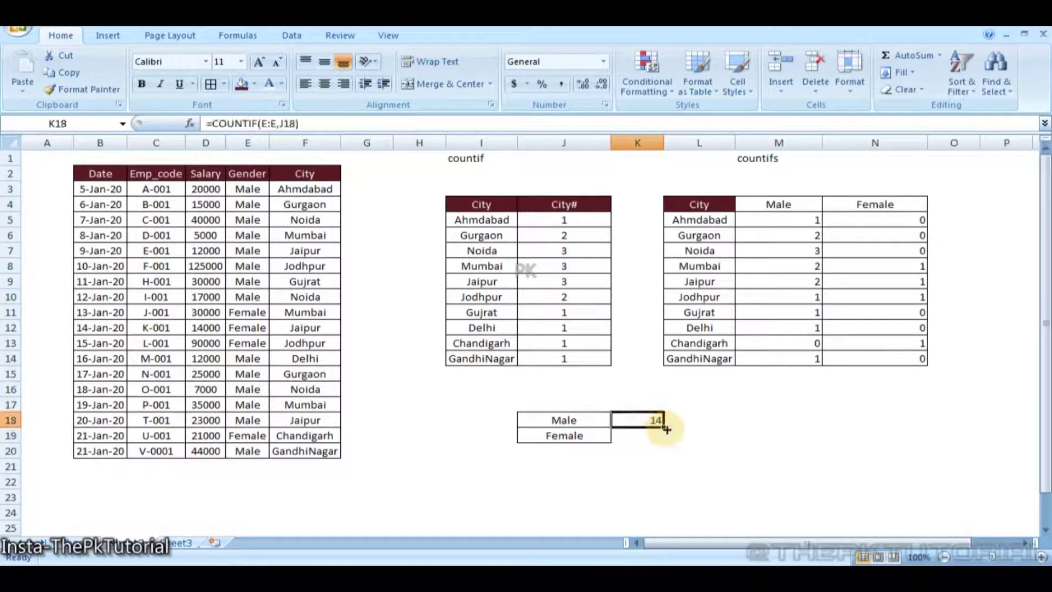
{"action": "left_click_drag", "start_coordinate": [665, 427], "coordinate": [665, 436]}
{"action": "left_click", "coordinate": [688, 436]}
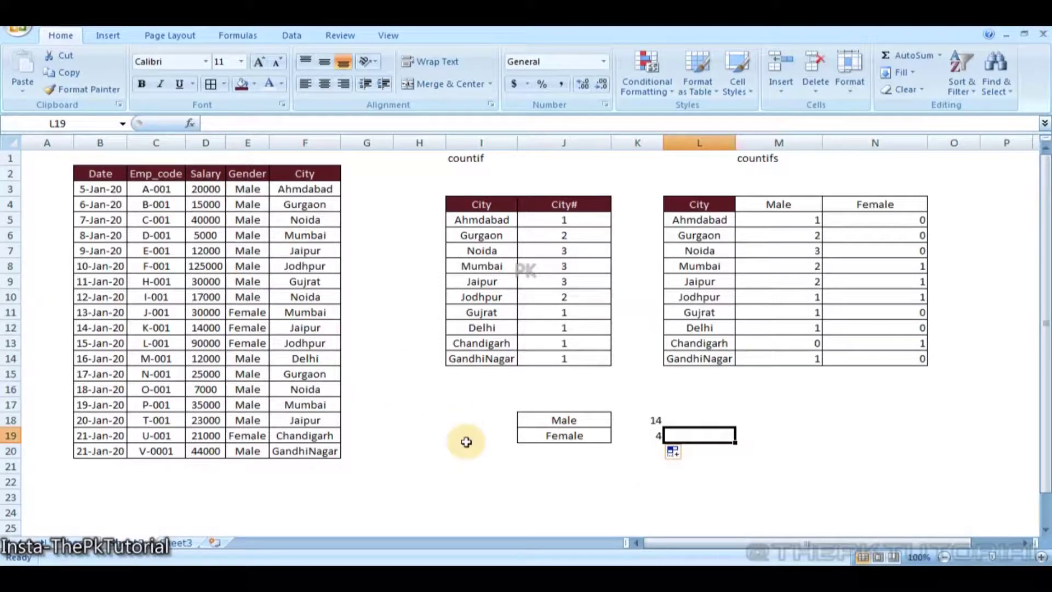
{"action": "left_click", "coordinate": [820, 404]}
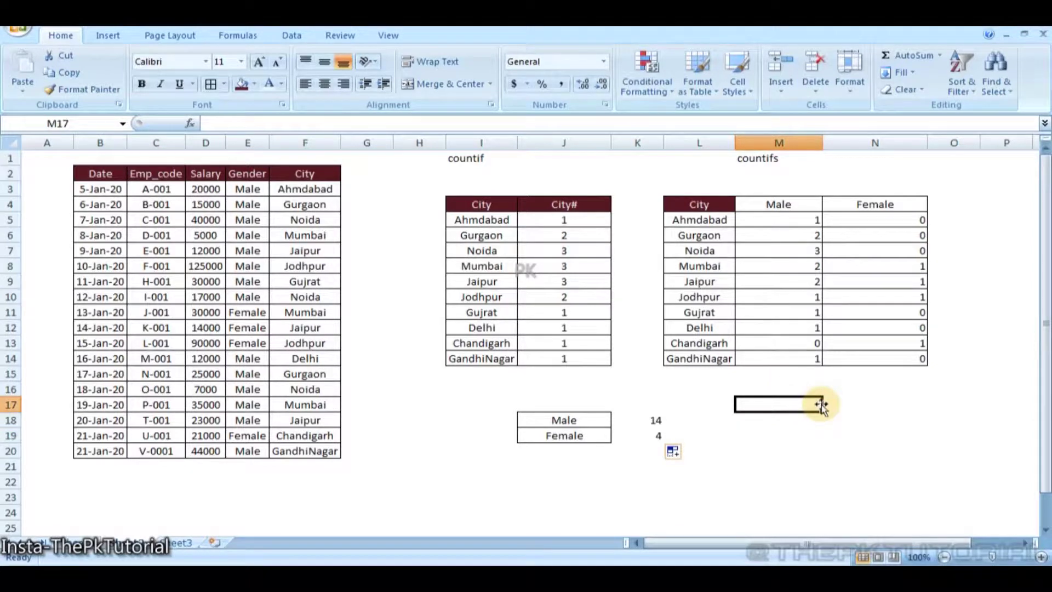
{"action": "left_click", "coordinate": [844, 433]}
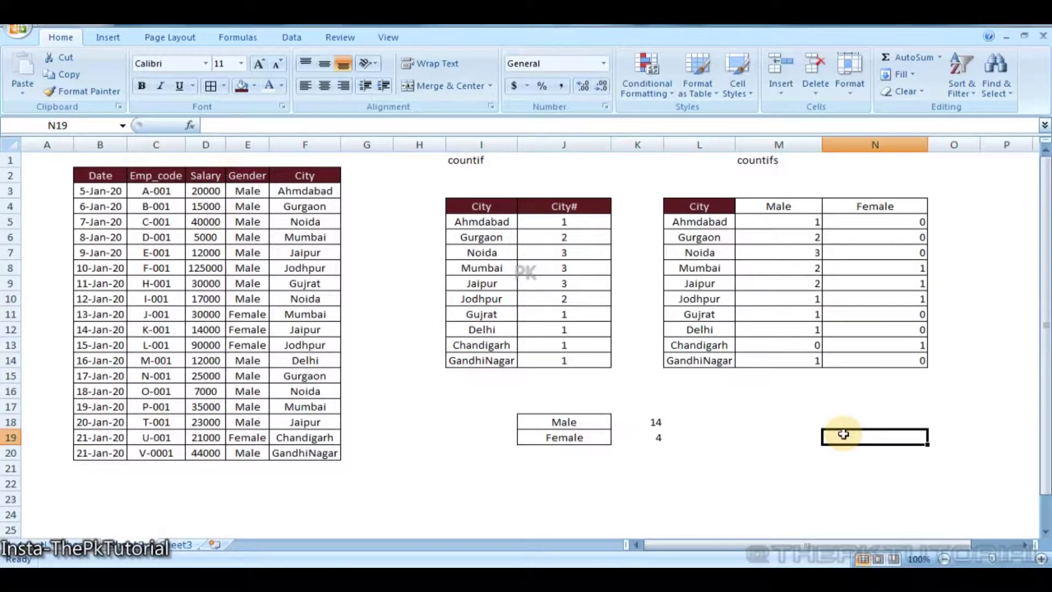